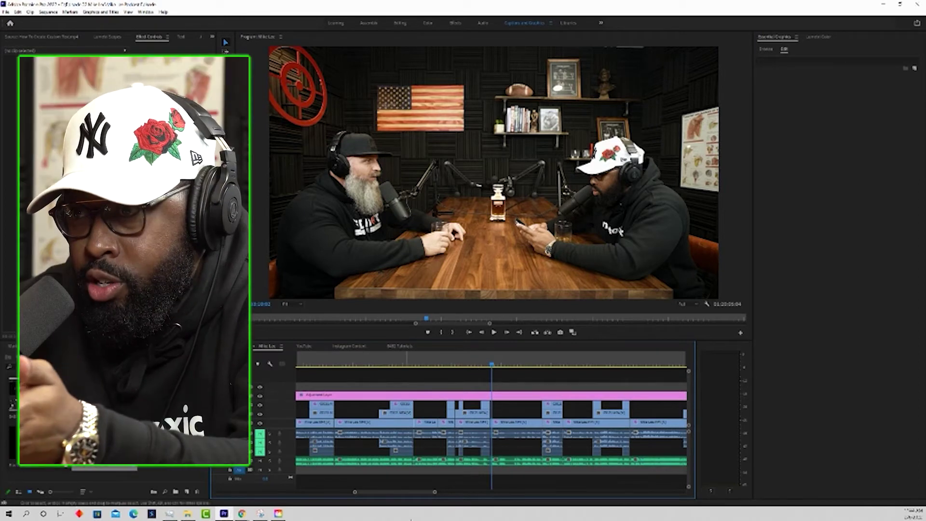
# Pick out the conversation segment around the playhead in the podcast sequence and cut the adjustment layer at both ends of it
pyautogui.moveTo(435, 493); pyautogui.dragTo(665, 490)
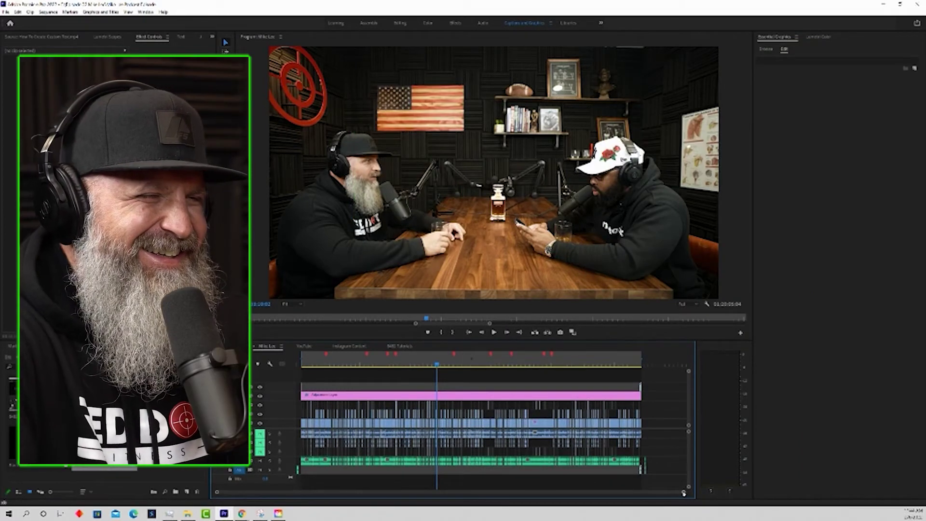
pyautogui.moveTo(684, 493); pyautogui.dragTo(486, 480)
pyautogui.press('=')
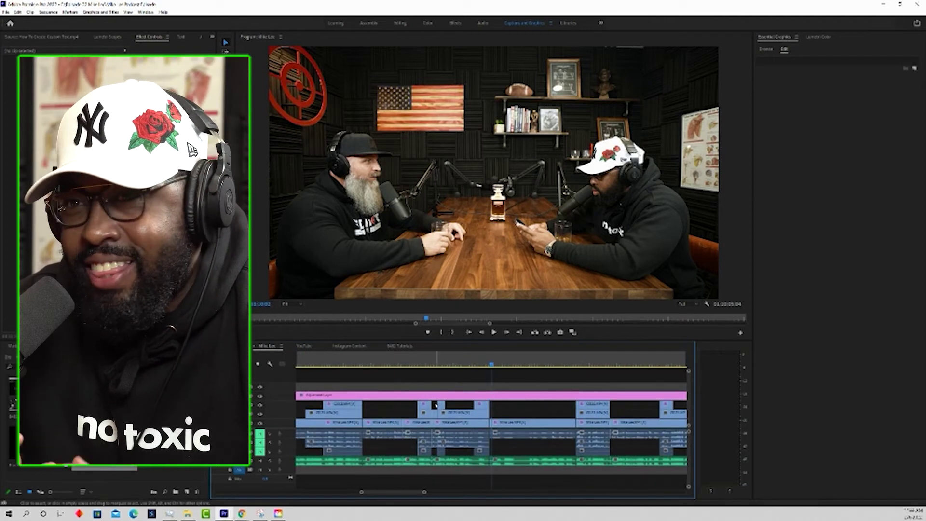
pyautogui.moveTo(438, 405); pyautogui.dragTo(552, 478)
pyautogui.press('c')
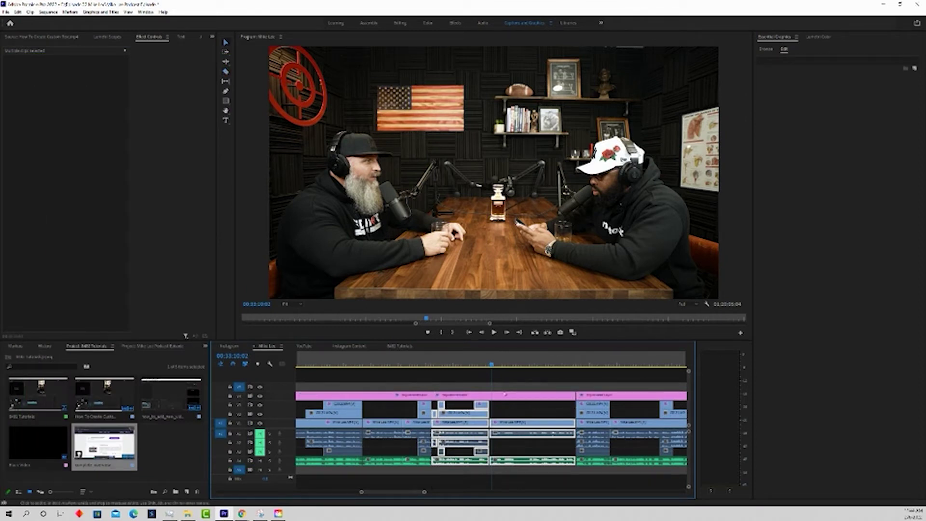
# Select the segment's clips on all tracks, including the adjustment layer piece, and copy them
pyautogui.moveTo(435, 386); pyautogui.dragTo(570, 476)
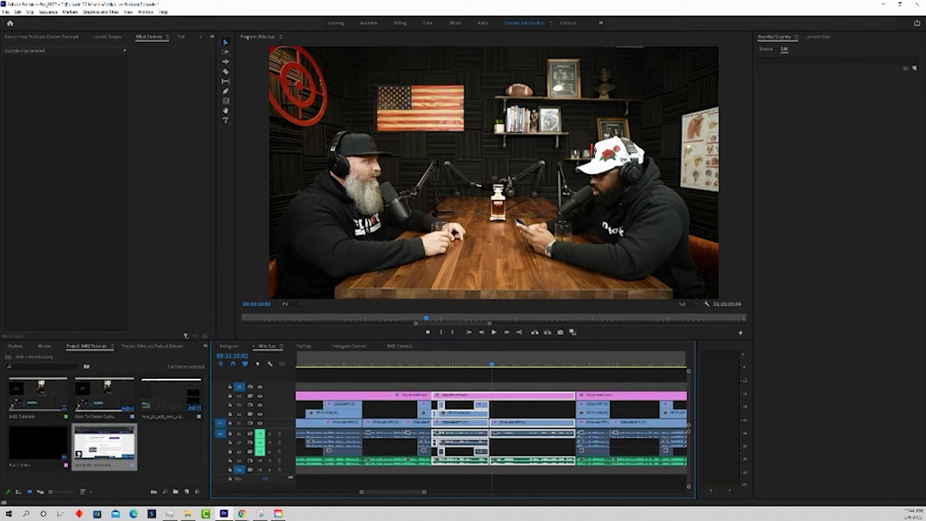
pyautogui.click(17, 11)
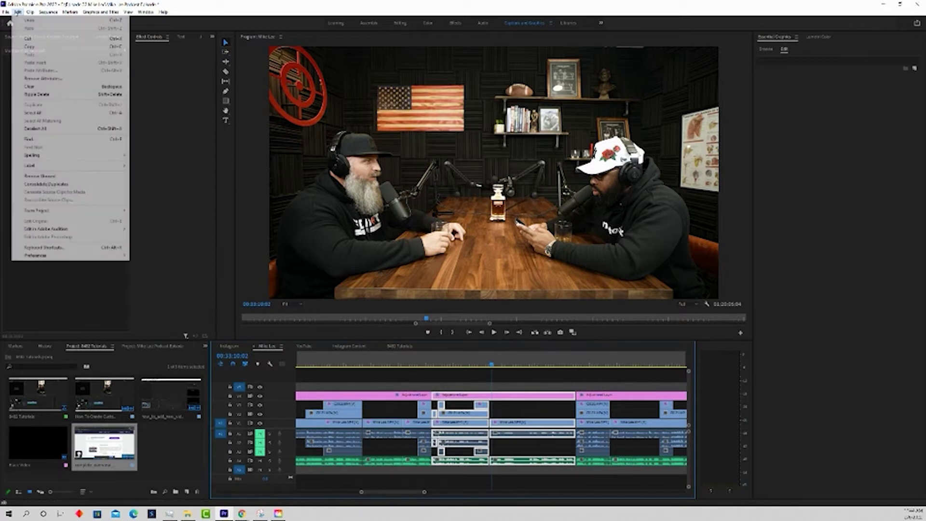
pyautogui.click(45, 46)
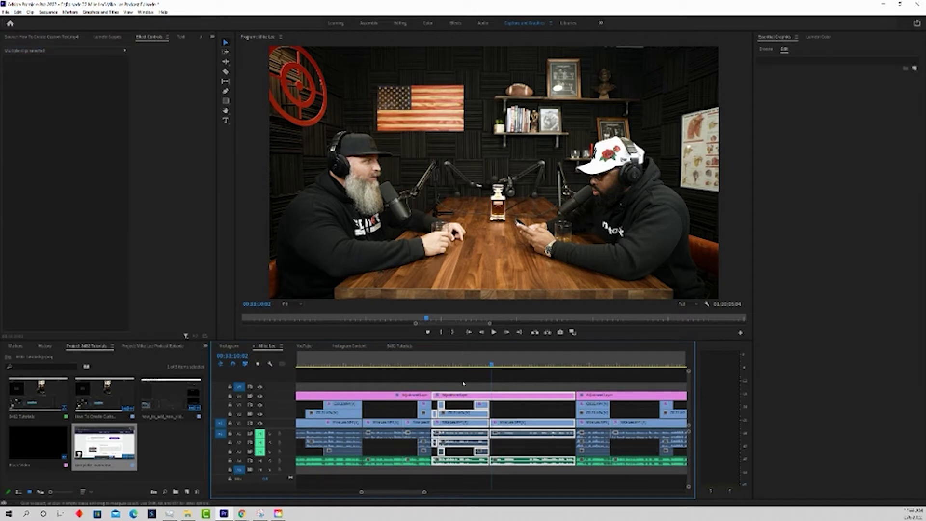
# Create a new sequence named Instagram with a vertical frame size of 1080 by 1920
pyautogui.click(6, 11)
pyautogui.moveTo(19, 20)
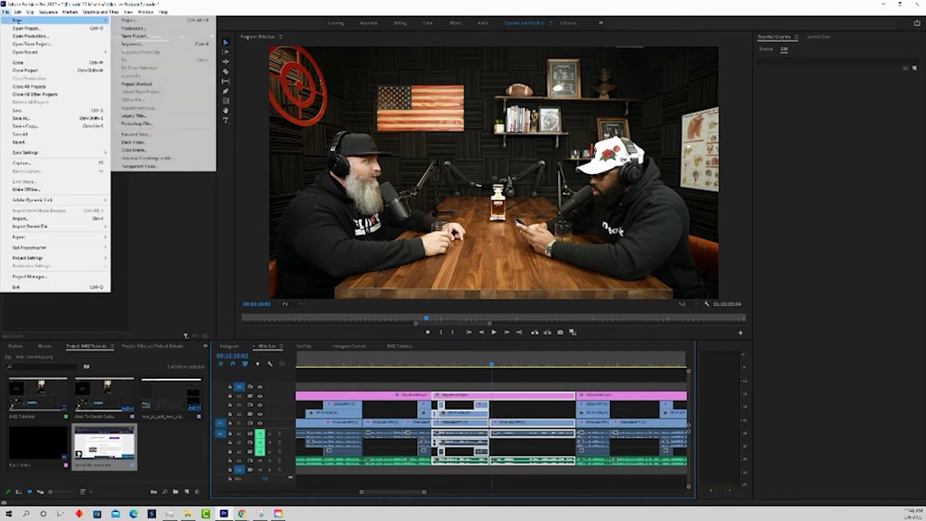
pyautogui.click(131, 44)
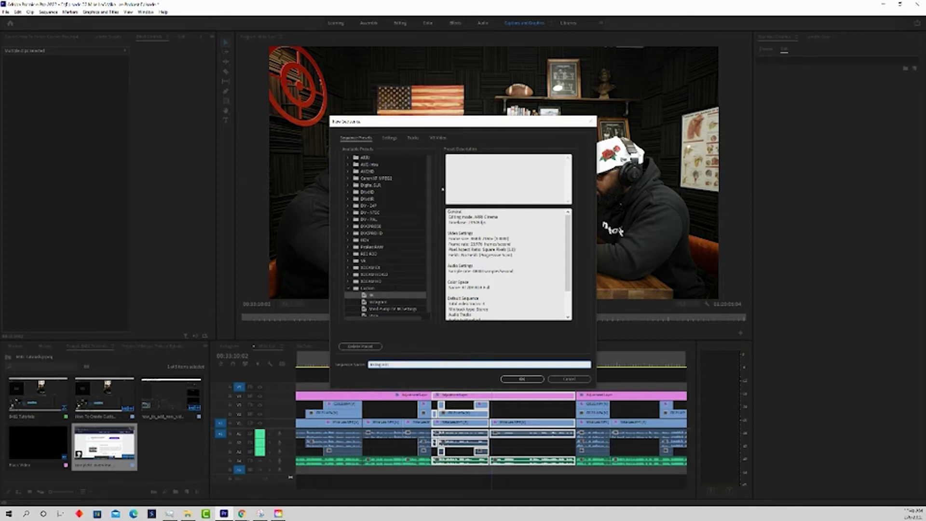
pyautogui.click(391, 138)
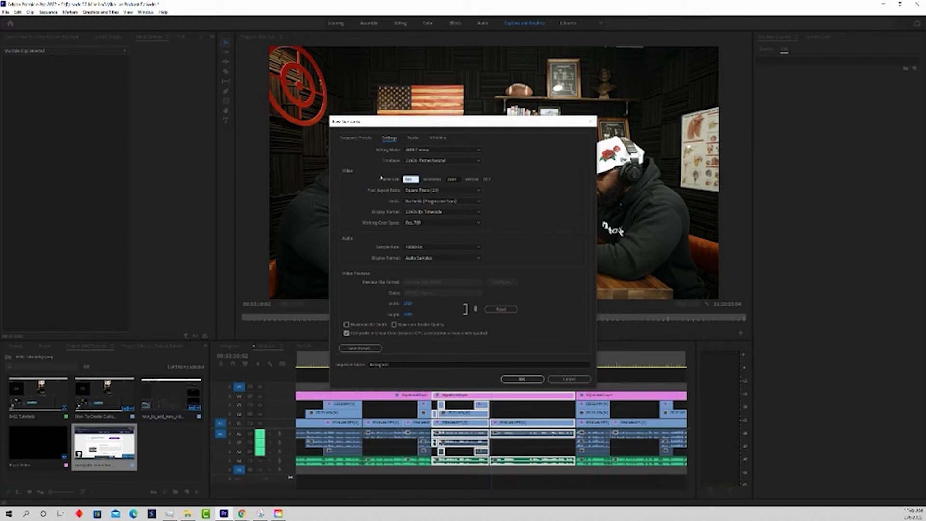
pyautogui.press('Tab')
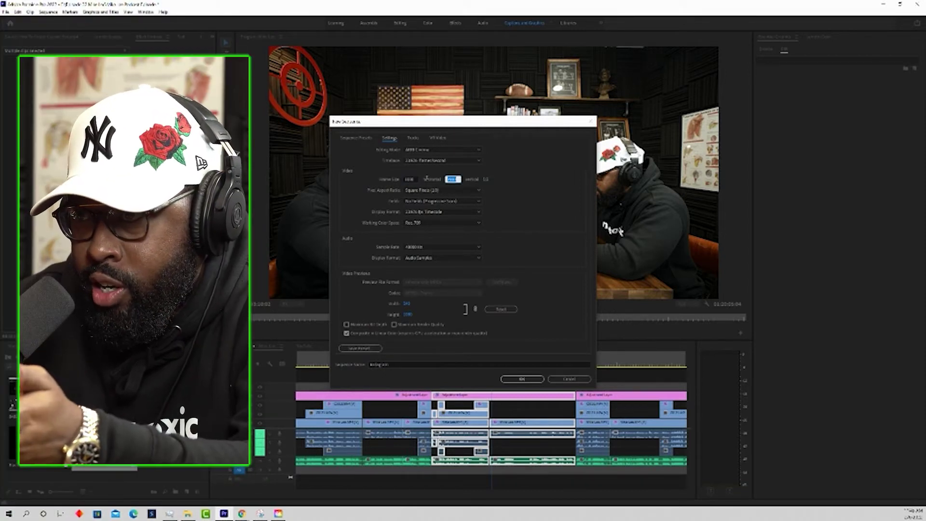
pyautogui.write('1920')
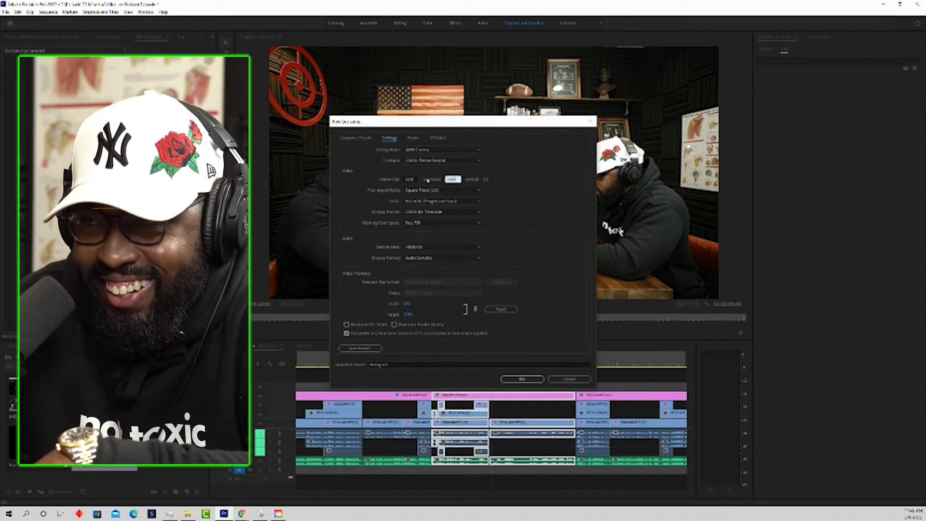
pyautogui.click(575, 229)
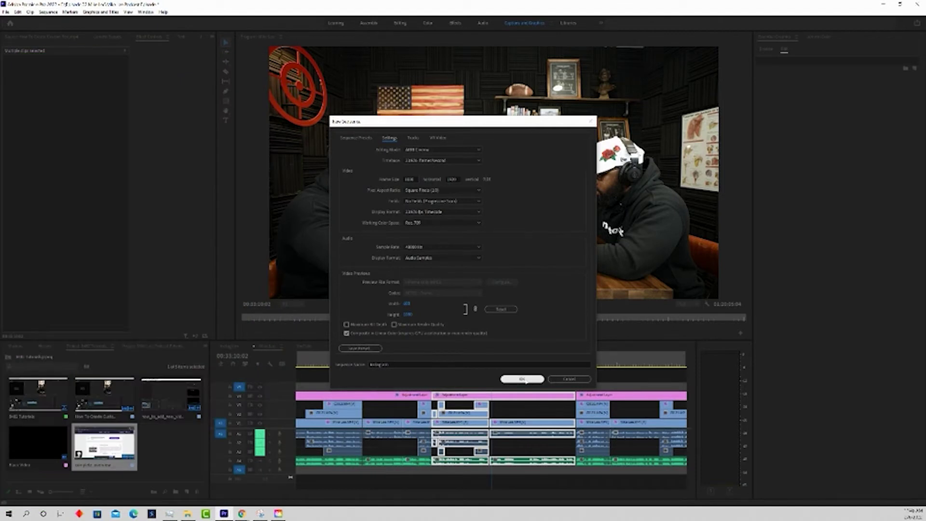
pyautogui.click(524, 380)
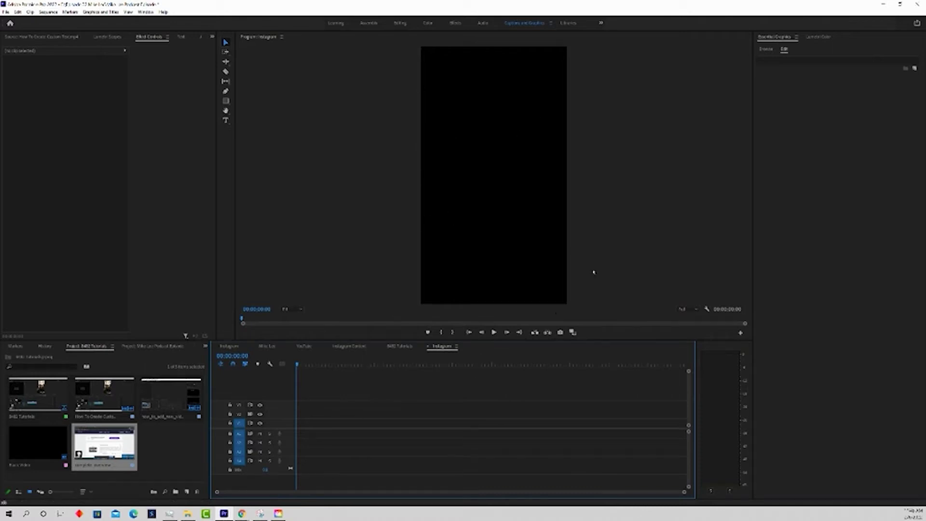
# Paste the copied podcast segment into the new vertical sequence and check how its first clips are framed
pyautogui.hotkey('ctrl', 'v')
pyautogui.click(309, 365)
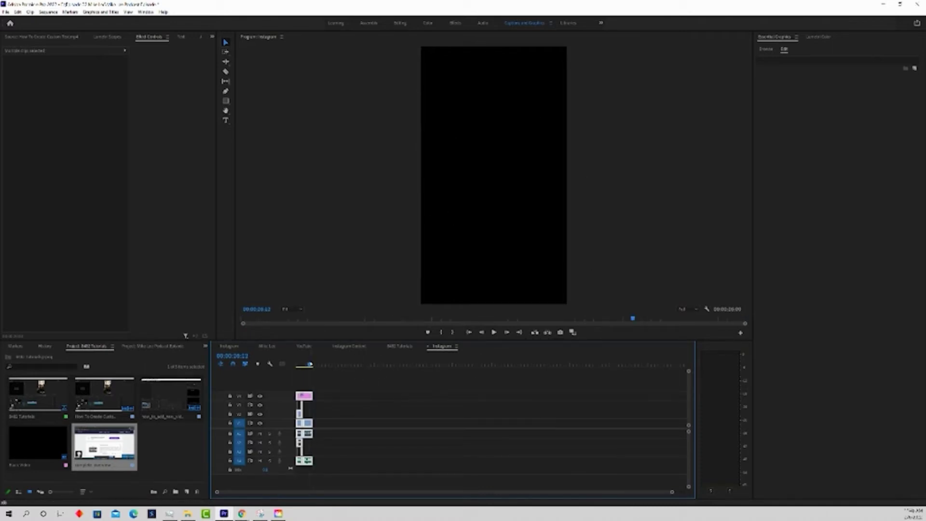
pyautogui.click(389, 414)
pyautogui.moveTo(673, 492); pyautogui.dragTo(328, 492)
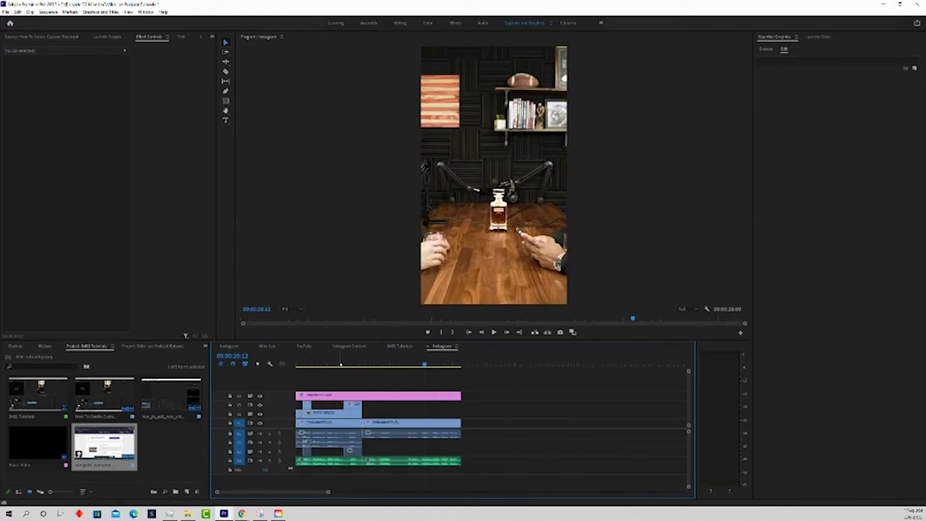
pyautogui.click(338, 363)
pyautogui.click(352, 364)
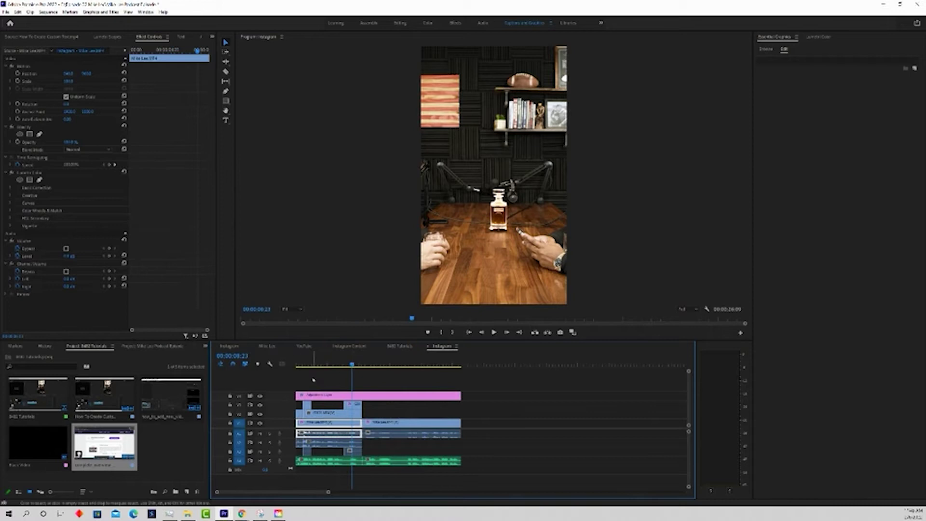
# Open the existing Instagram sequence and move the audio clips on the lower tracks up to the first audio track
pyautogui.click(233, 346)
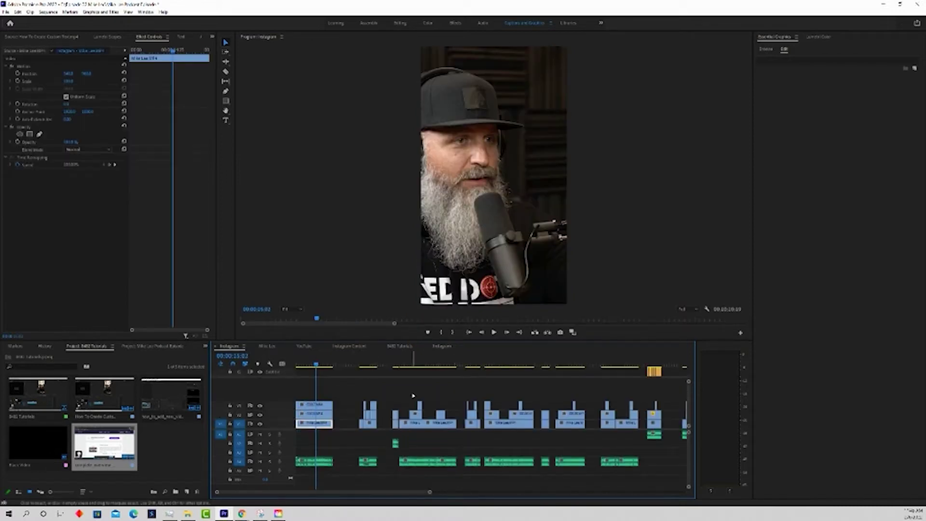
pyautogui.moveTo(429, 493); pyautogui.dragTo(614, 496)
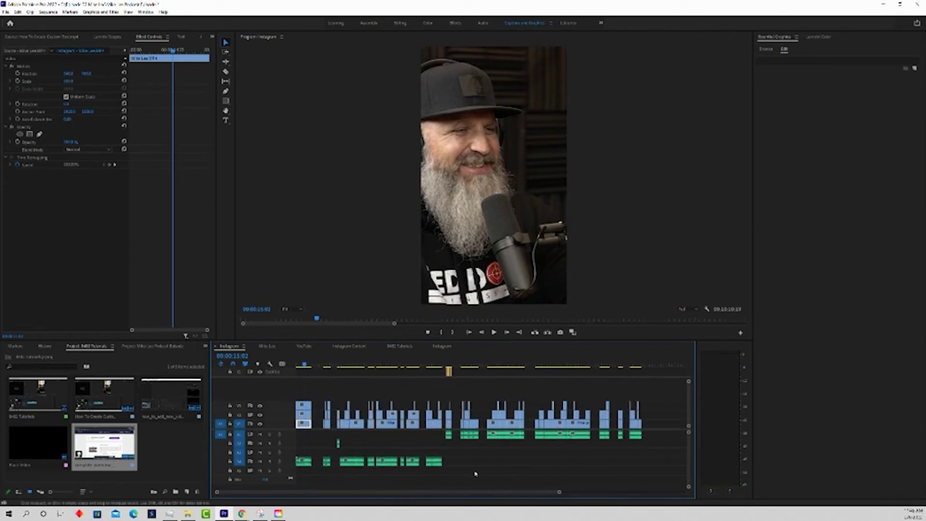
pyautogui.moveTo(439, 481); pyautogui.dragTo(300, 442)
pyautogui.moveTo(439, 457); pyautogui.dragTo(301, 434)
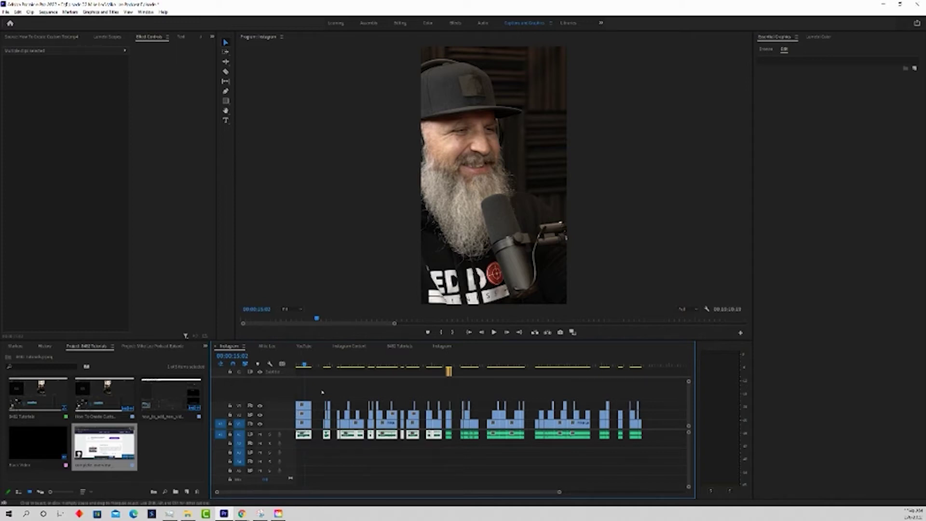
# Check the framing of several clips along the Instagram sequence and locate the clip with subtitles
pyautogui.click(346, 362)
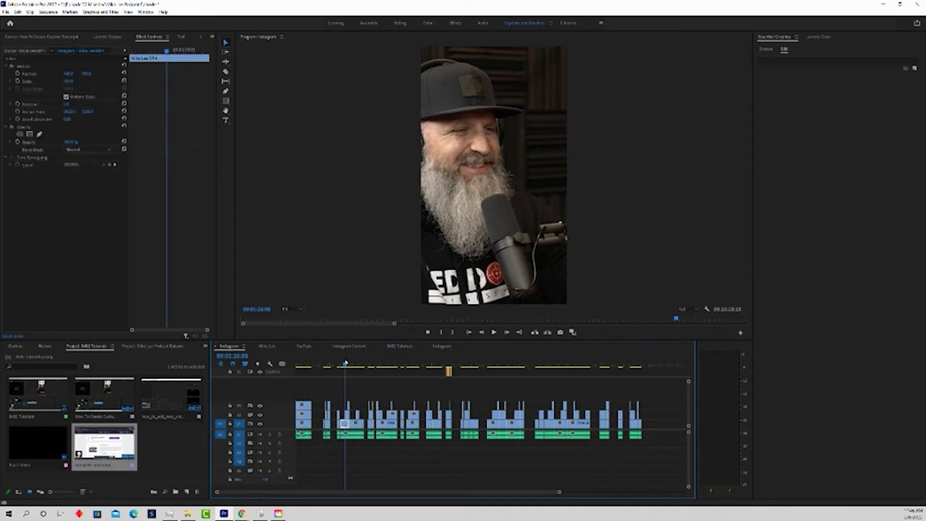
pyautogui.click(354, 364)
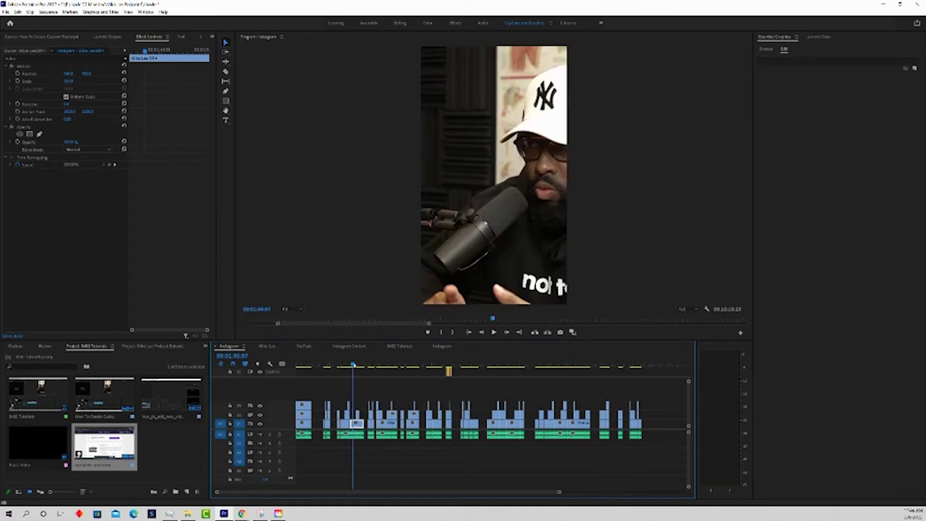
pyautogui.click(473, 365)
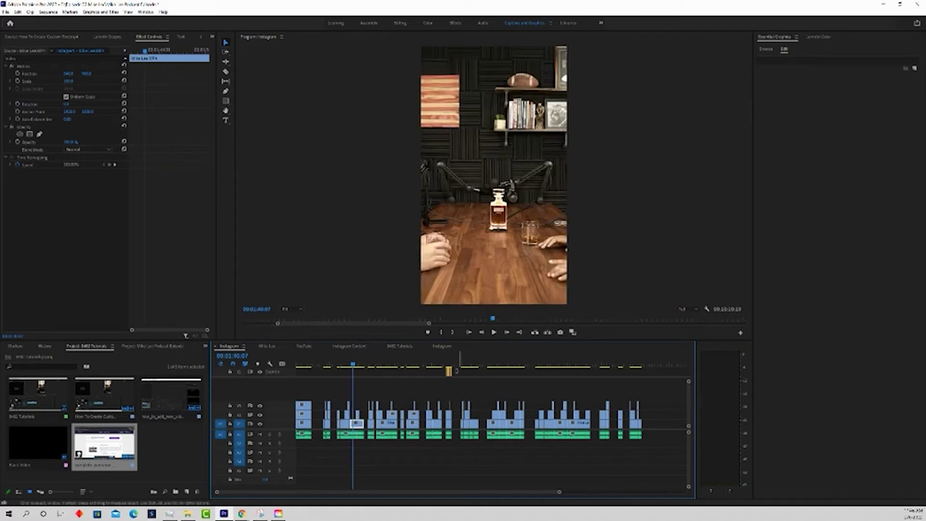
pyautogui.click(449, 363)
pyautogui.moveTo(559, 492); pyautogui.dragTo(414, 478)
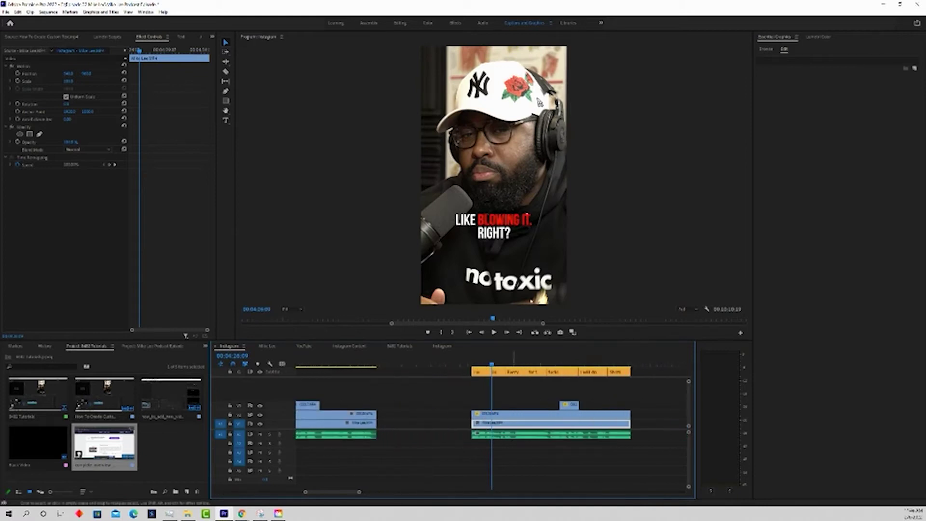
# Enlarge the program monitor and play the subtitled clip from its beginning
pyautogui.click(473, 363)
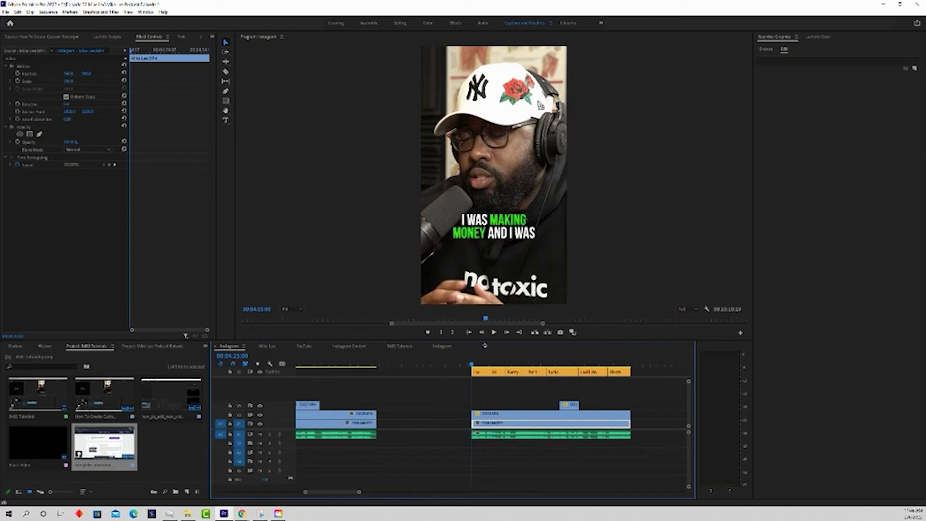
pyautogui.moveTo(483, 340); pyautogui.dragTo(489, 368)
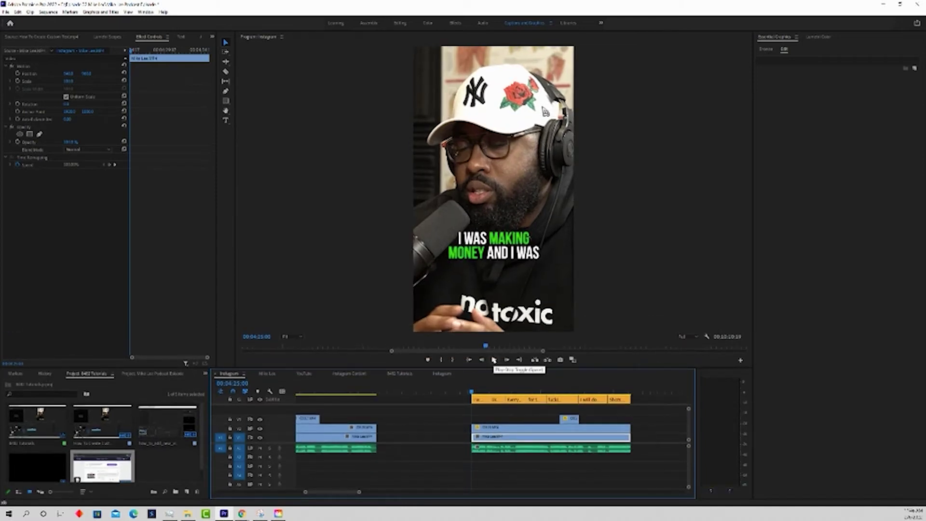
pyautogui.click(494, 359)
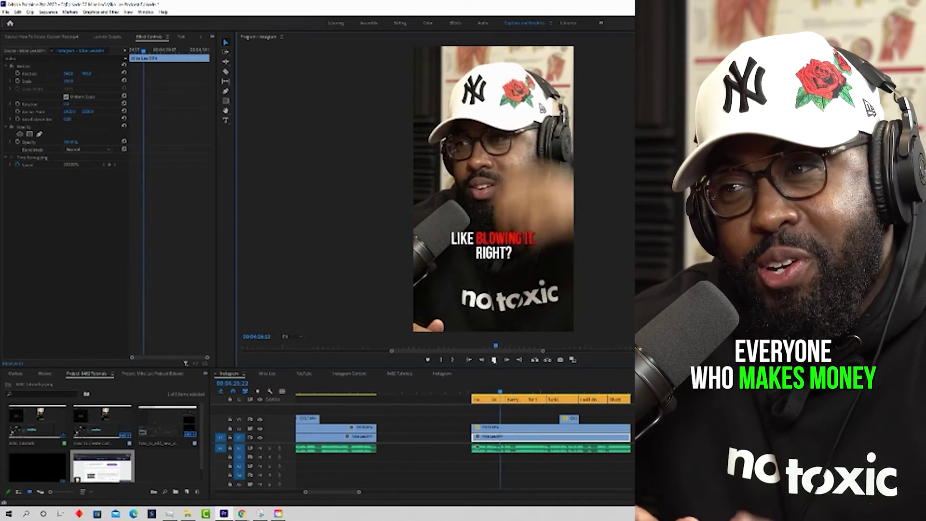
pyautogui.click(493, 359)
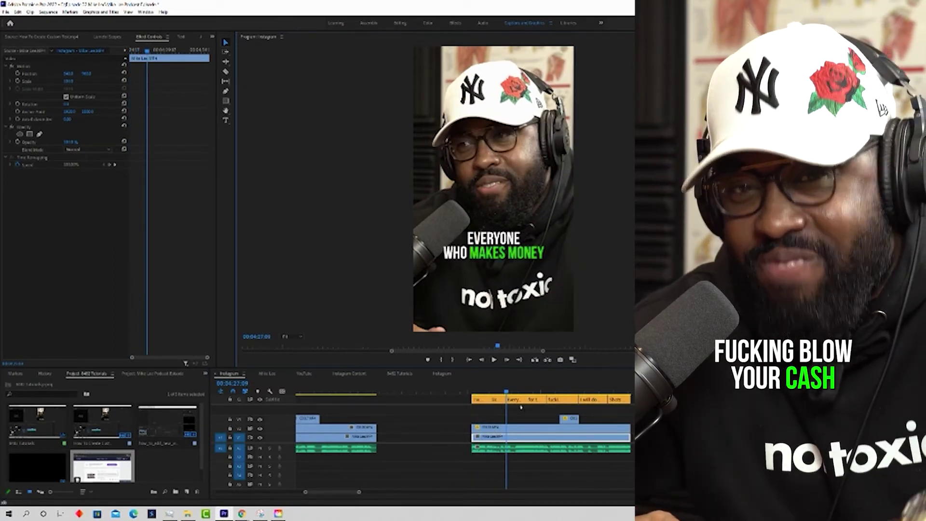
# Look at the preceding clip without subtitles, then replay the subtitled clip and examine its later captions
pyautogui.click(347, 391)
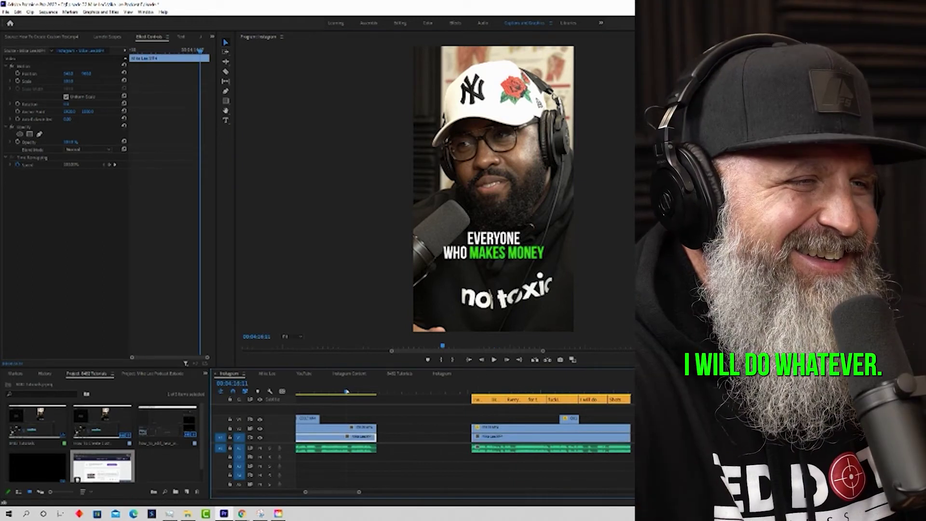
pyautogui.click(479, 391)
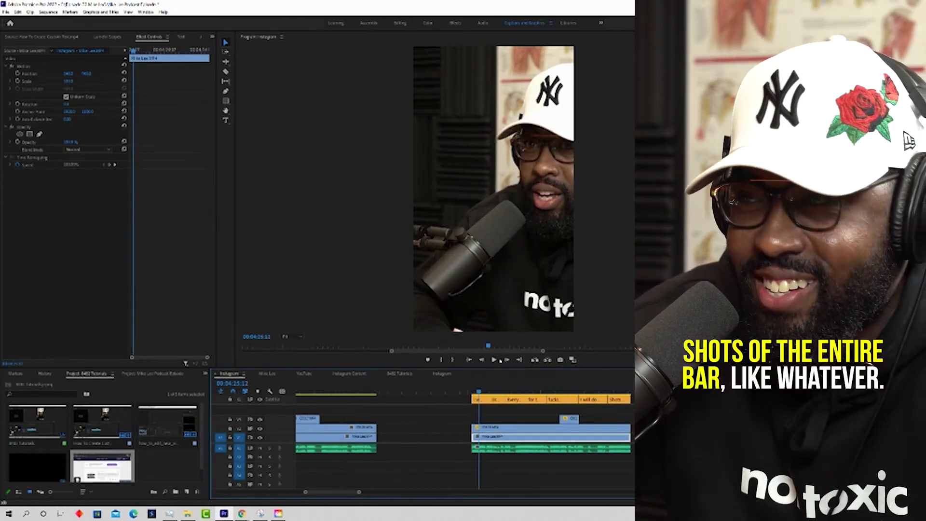
pyautogui.click(494, 359)
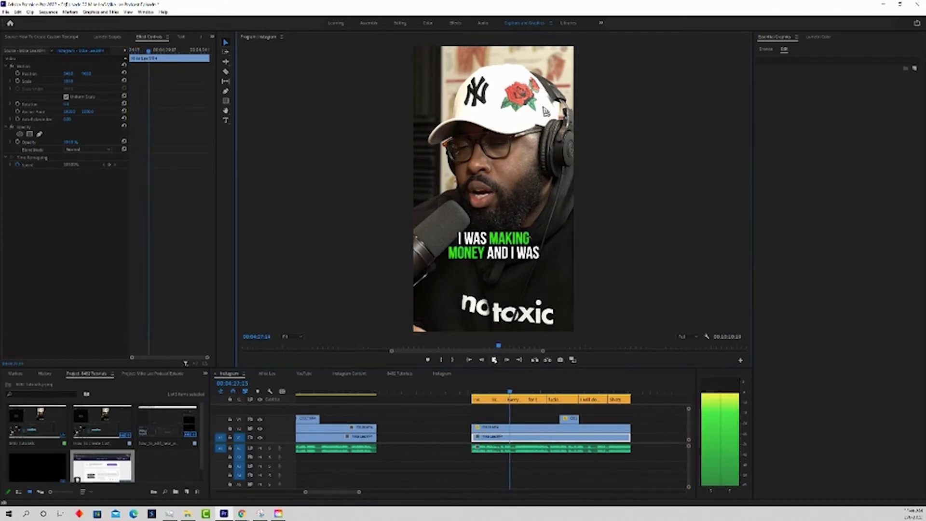
pyautogui.click(494, 359)
pyautogui.click(545, 393)
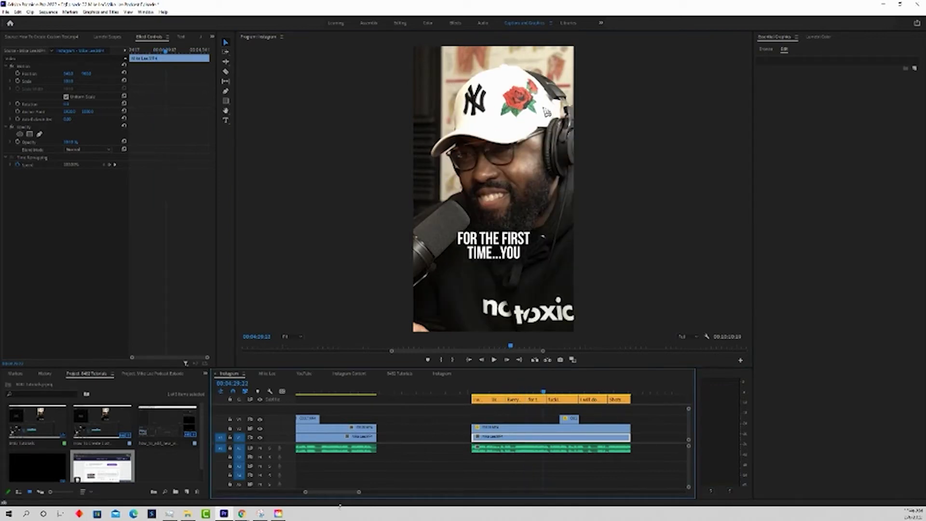
# Shift the top video clip horizontally at the start of the sequence so the bearded speaker moves toward the right of the frame
pyautogui.moveTo(359, 492); pyautogui.dragTo(557, 491)
pyautogui.click(300, 392)
pyautogui.moveTo(586, 492); pyautogui.dragTo(440, 490)
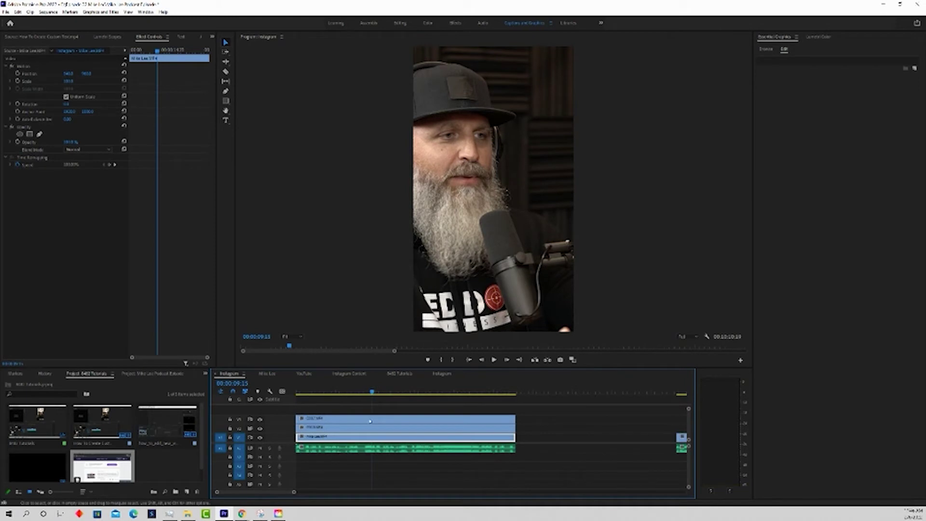
pyautogui.click(303, 391)
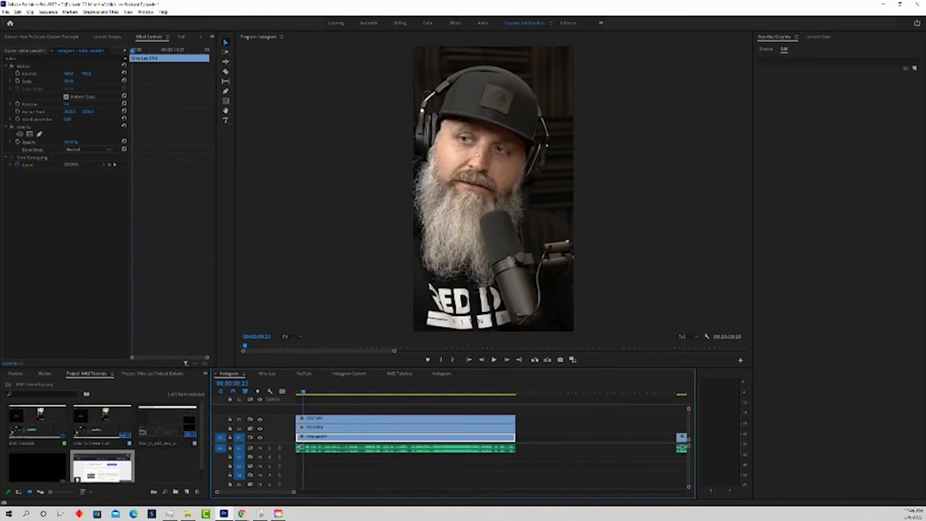
pyautogui.click(343, 421)
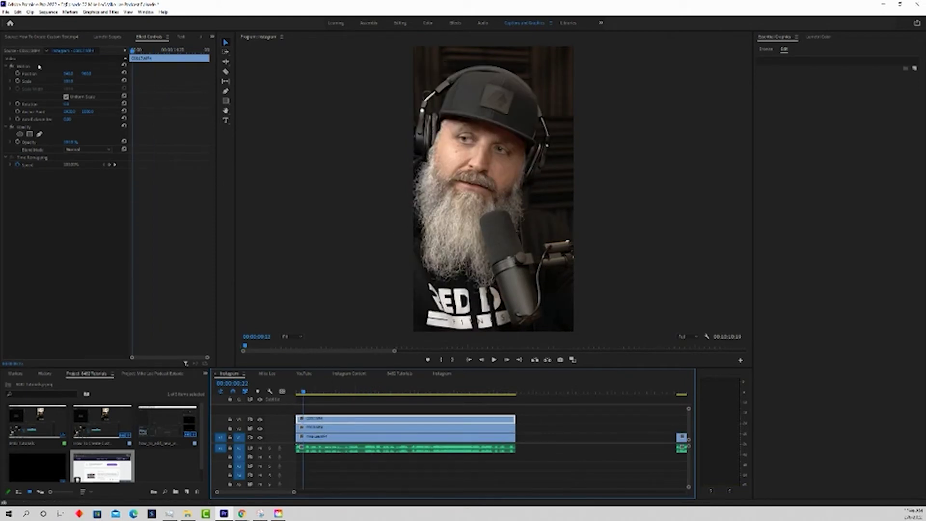
pyautogui.click(71, 76)
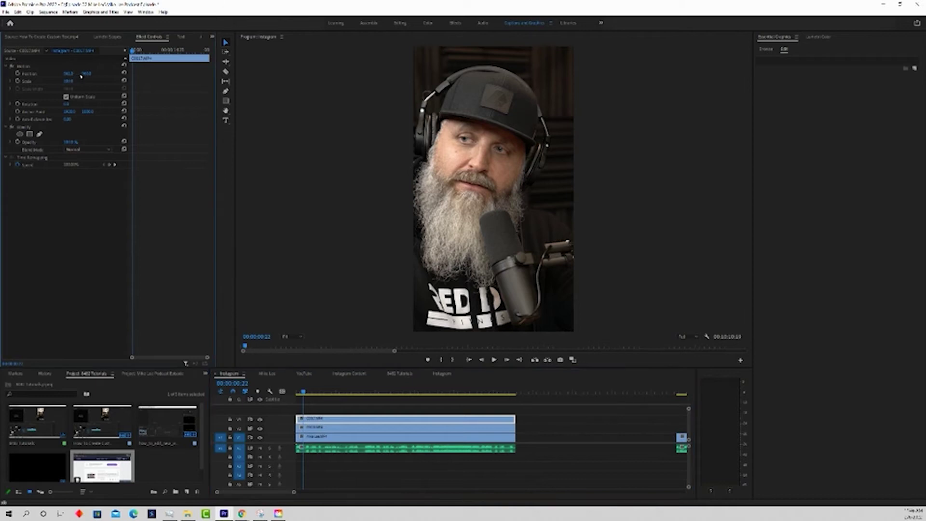
pyautogui.moveTo(86, 76); pyautogui.dragTo(118, 76)
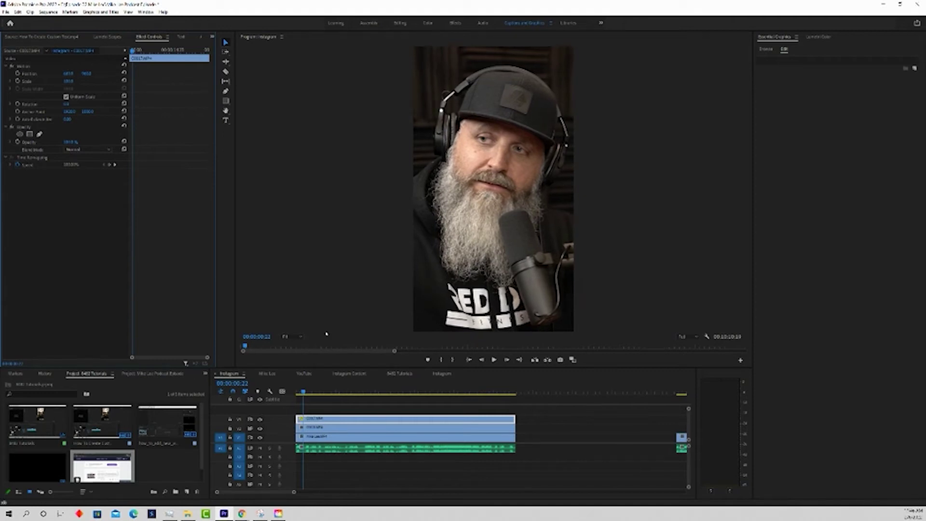
# Shift the top clip further right at 00:00:04:02 to centre the bearded speaker, and check the framing at 00:00:10:07 with Effect Controls shown
pyautogui.moveTo(318, 389); pyautogui.dragTo(339, 389)
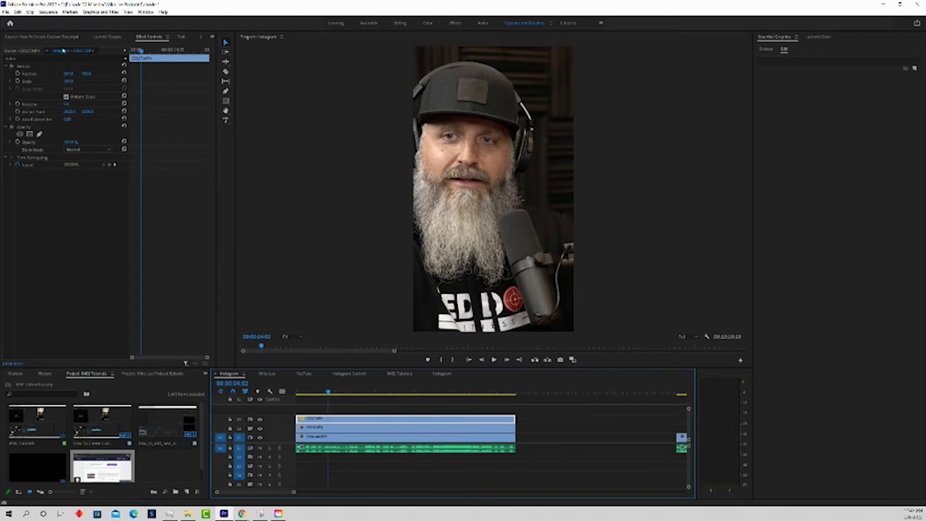
pyautogui.moveTo(68, 74); pyautogui.dragTo(139, 81)
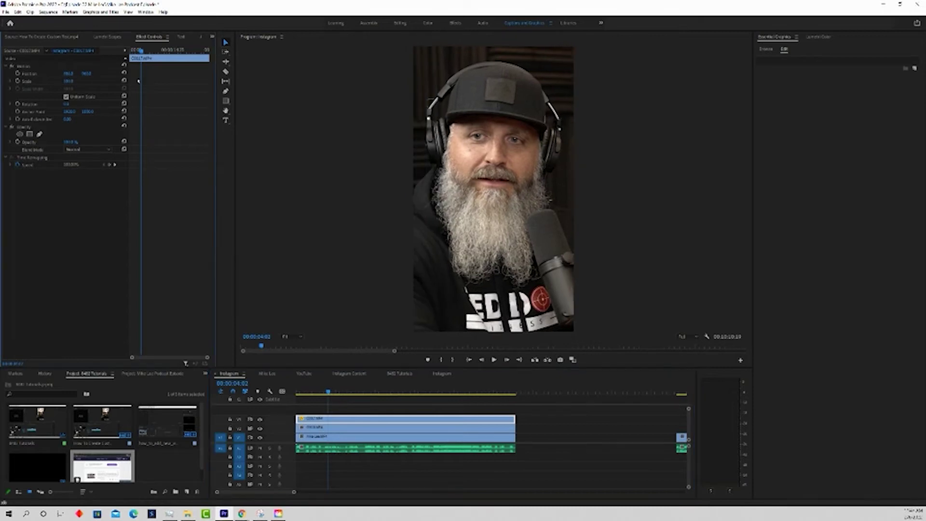
pyautogui.moveTo(348, 391); pyautogui.dragTo(377, 388)
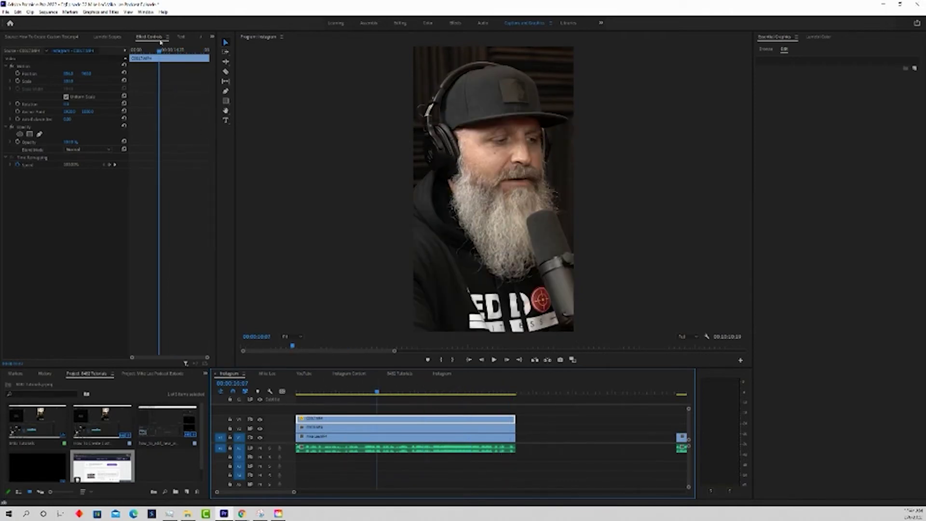
pyautogui.click(146, 12)
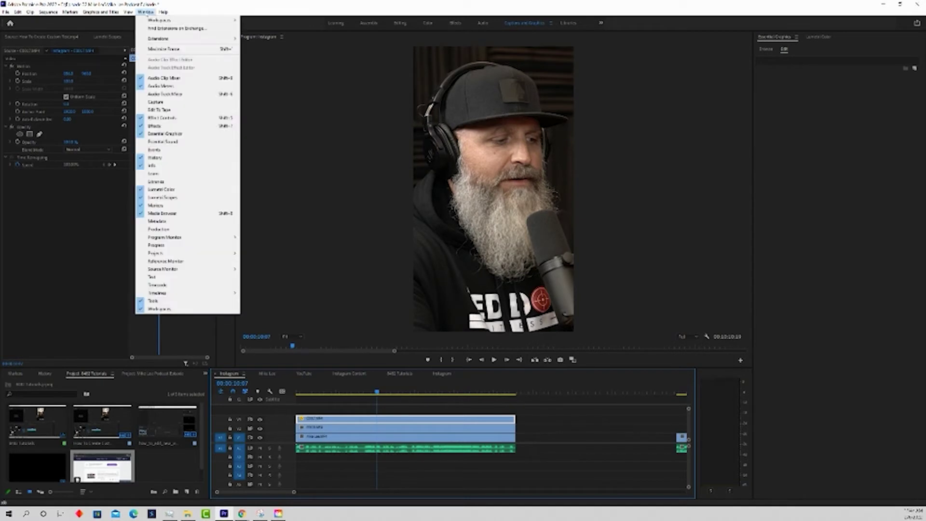
pyautogui.click(184, 119)
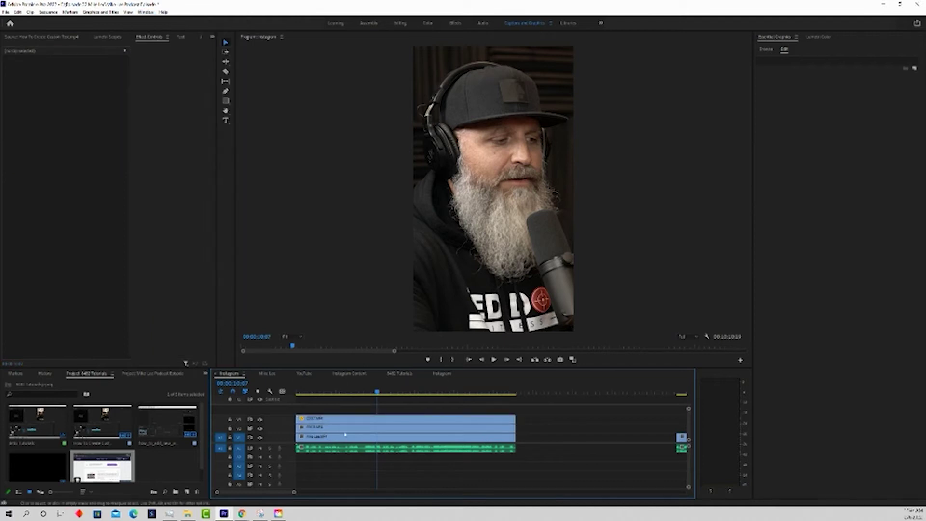
# Hide the top video track and shift the second-track clip left to bring the speaker in the white cap into frame
pyautogui.click(261, 419)
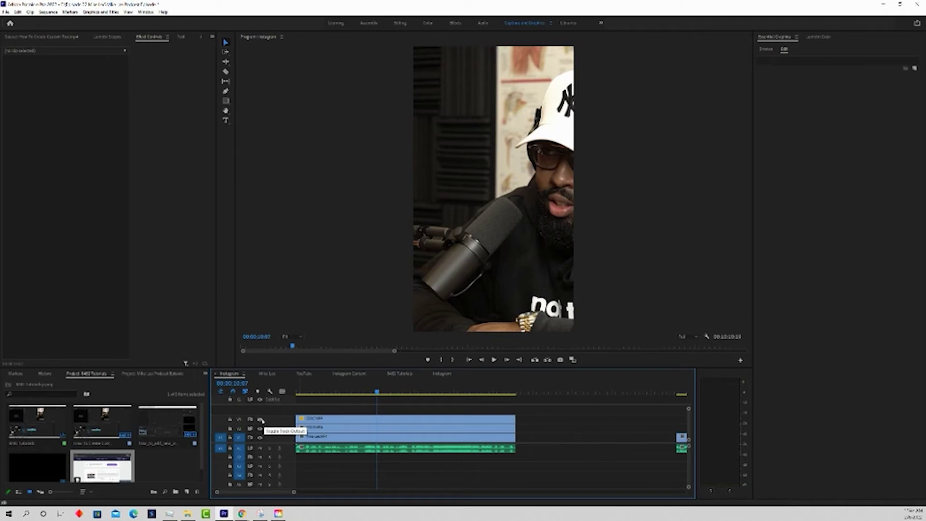
pyautogui.click(332, 431)
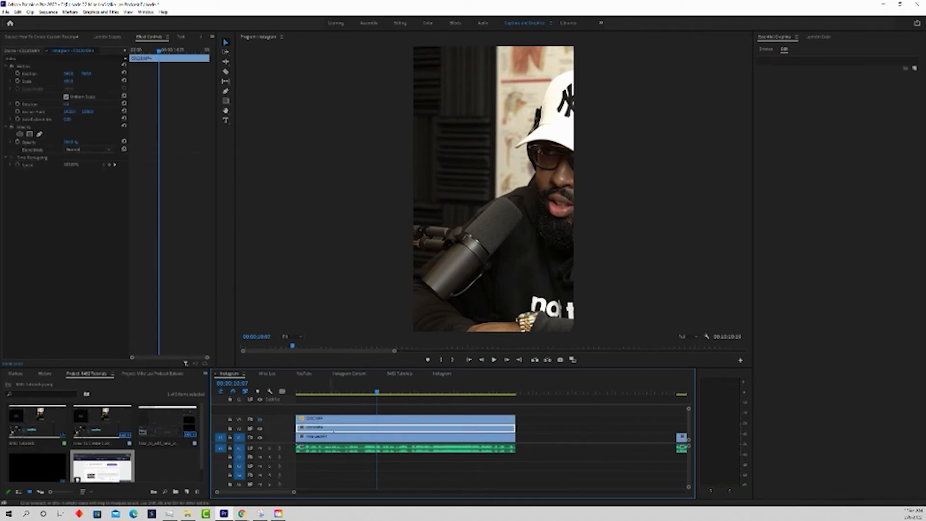
pyautogui.click(70, 75)
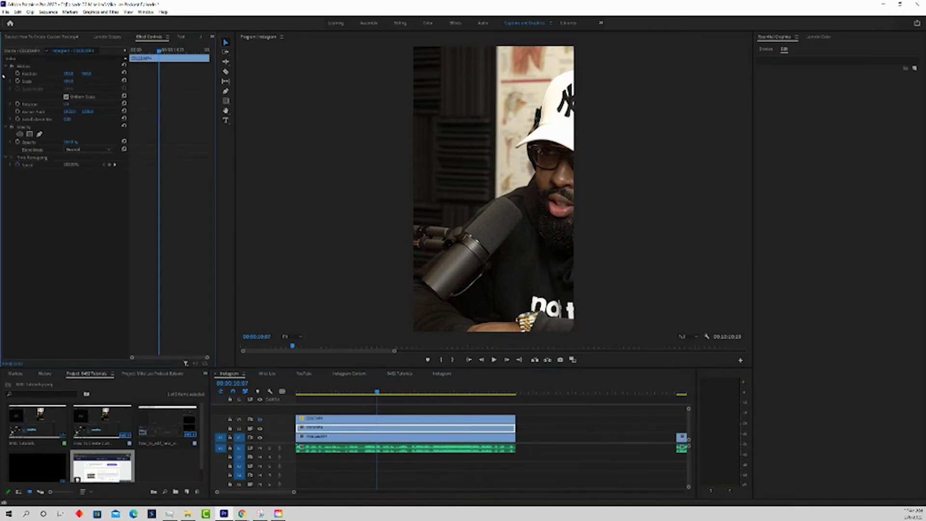
pyautogui.moveTo(61, 72); pyautogui.dragTo(40, 74)
pyautogui.click(398, 392)
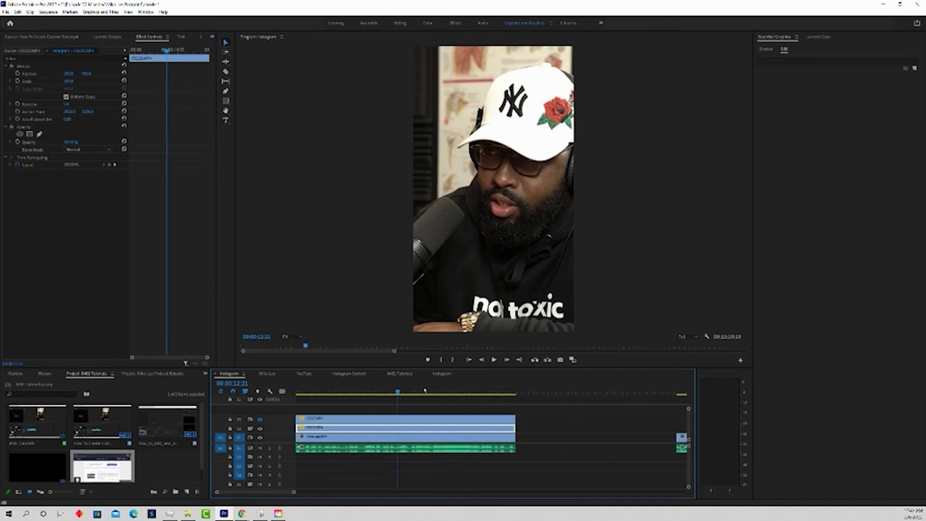
# Fine-tune the second-track clip's horizontal position at 00:00:16:03 and 00:00:21:02 so the white-capped speaker stays in frame
pyautogui.click(424, 391)
pyautogui.click(67, 73)
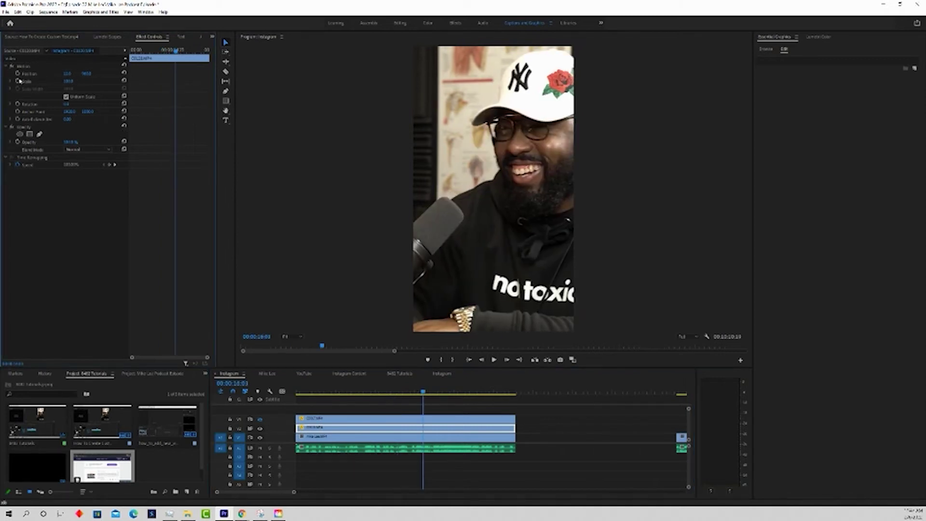
pyautogui.moveTo(67, 74); pyautogui.dragTo(29, 74)
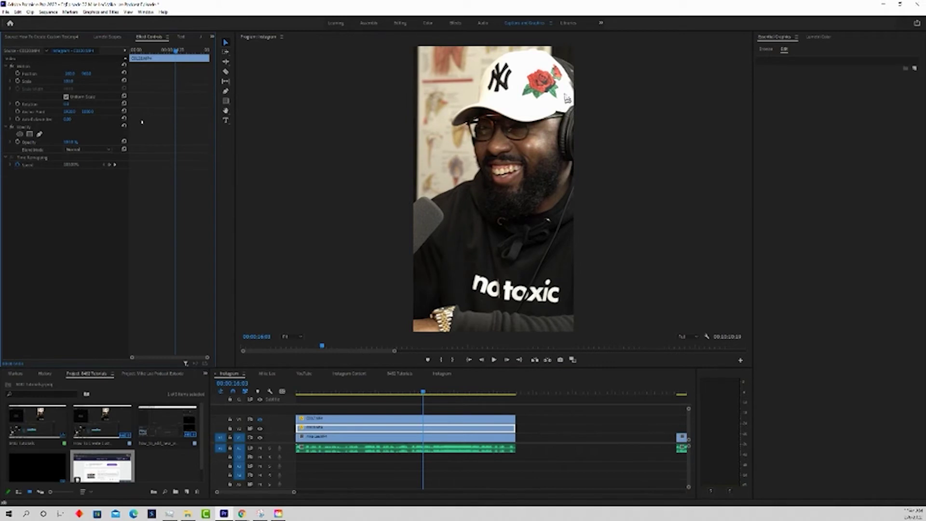
pyautogui.click(463, 391)
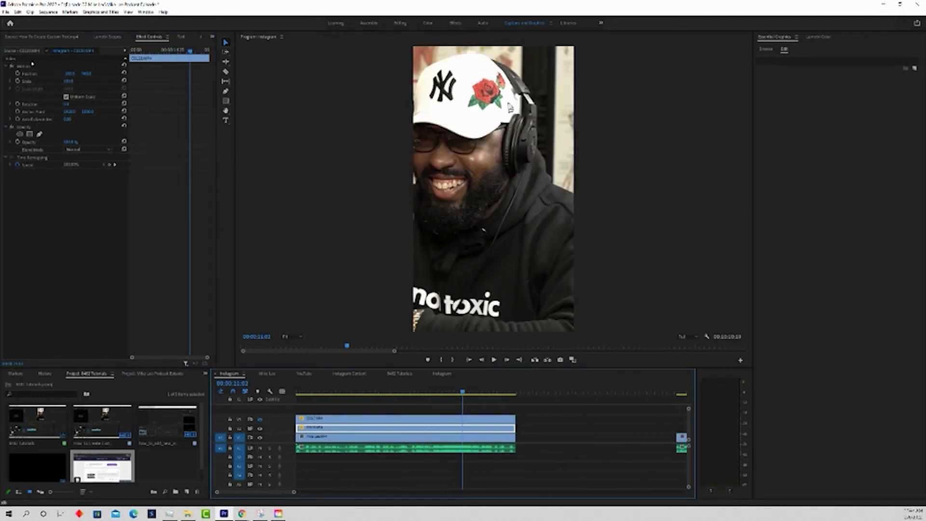
pyautogui.moveTo(70, 74); pyautogui.dragTo(124, 74)
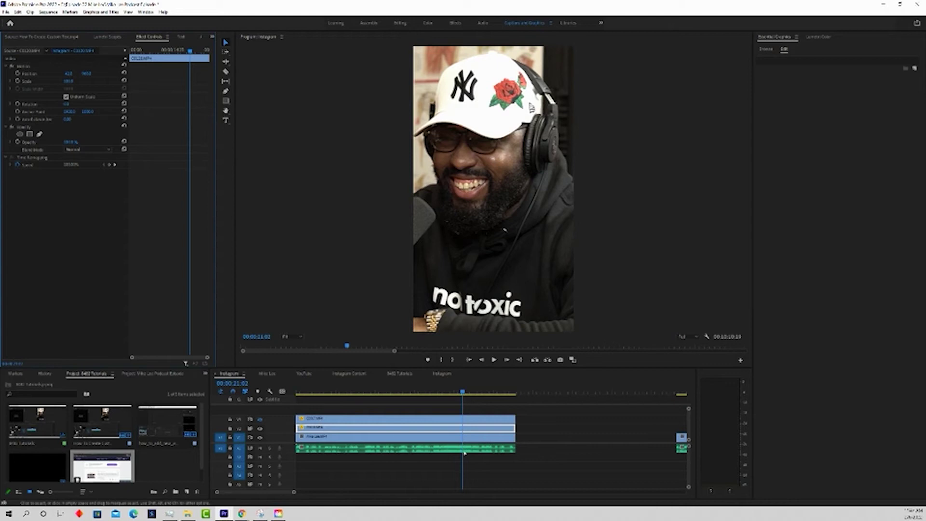
# Move the upper two clips one track up, hide them, and adjust the horizontal position of the wide shot on the bottom track
pyautogui.click(330, 393)
pyautogui.click(314, 392)
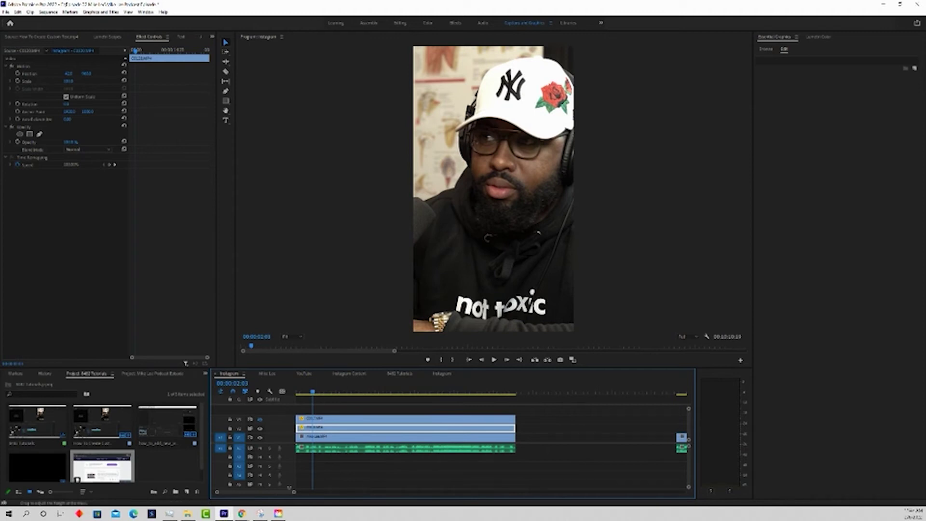
pyautogui.moveTo(293, 492); pyautogui.dragTo(288, 494)
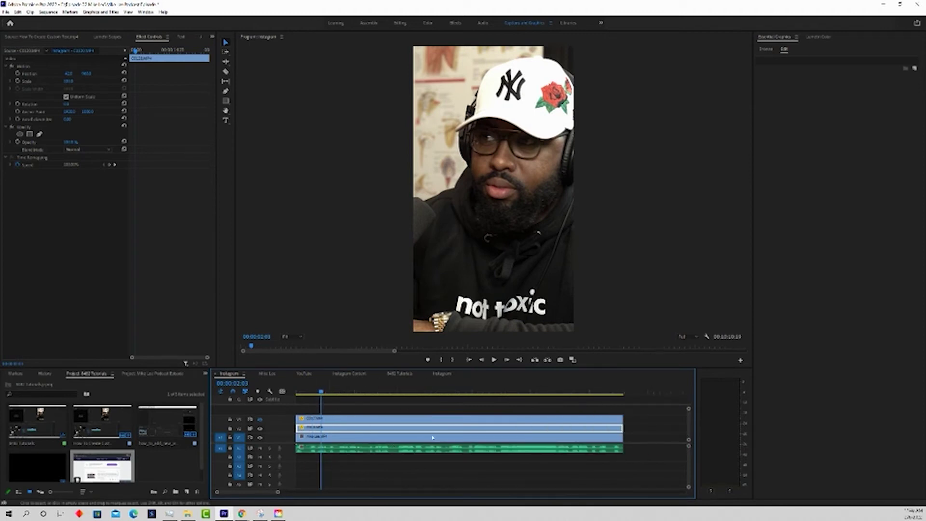
pyautogui.moveTo(351, 412)
pyautogui.mouseDown()
pyautogui.moveTo(357, 428)
pyautogui.moveTo(358, 420)
pyautogui.mouseUp()
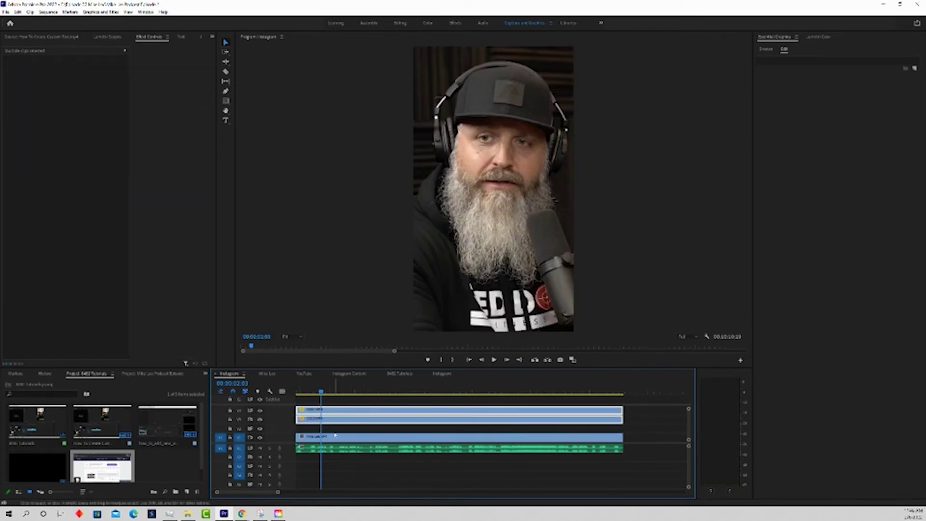
pyautogui.click(260, 411)
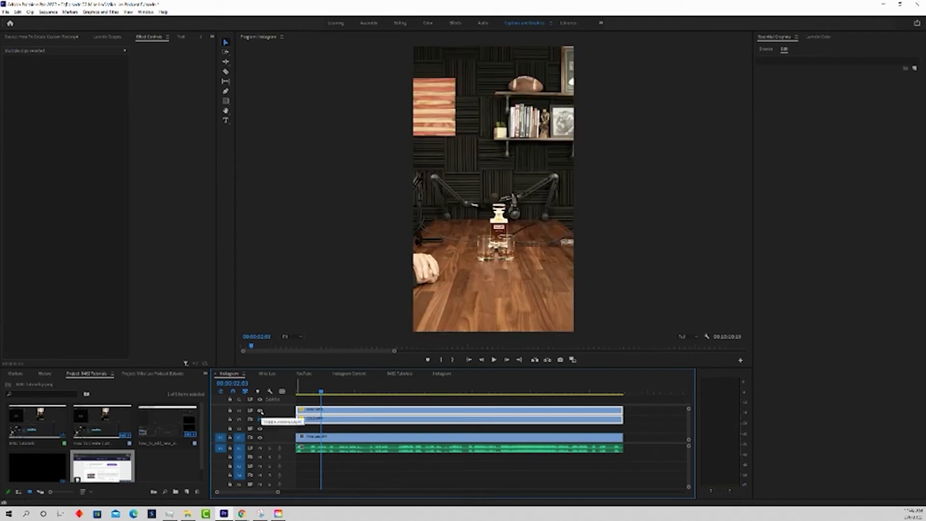
pyautogui.click(360, 441)
pyautogui.moveTo(68, 74); pyautogui.dragTo(533, 149)
# Move the upper two clips back down one track and turn the hidden video tracks back on
pyautogui.moveTo(346, 429)
pyautogui.mouseDown()
pyautogui.moveTo(348, 413)
pyautogui.moveTo(346, 428)
pyautogui.mouseUp()
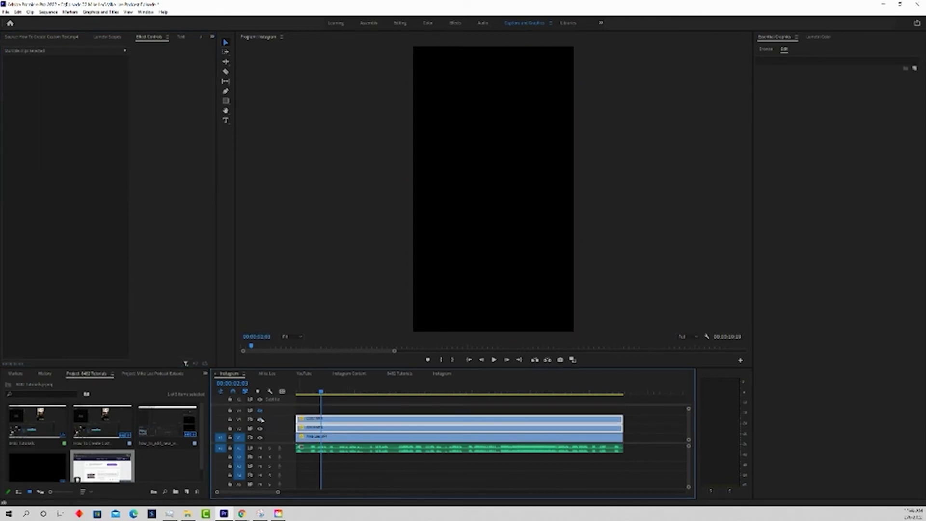
pyautogui.click(261, 420)
pyautogui.click(261, 411)
# Cut the top clip near the beginning of the sequence and trim its second piece to start at 00:00:02:19
pyautogui.moveTo(312, 386); pyautogui.dragTo(270, 383)
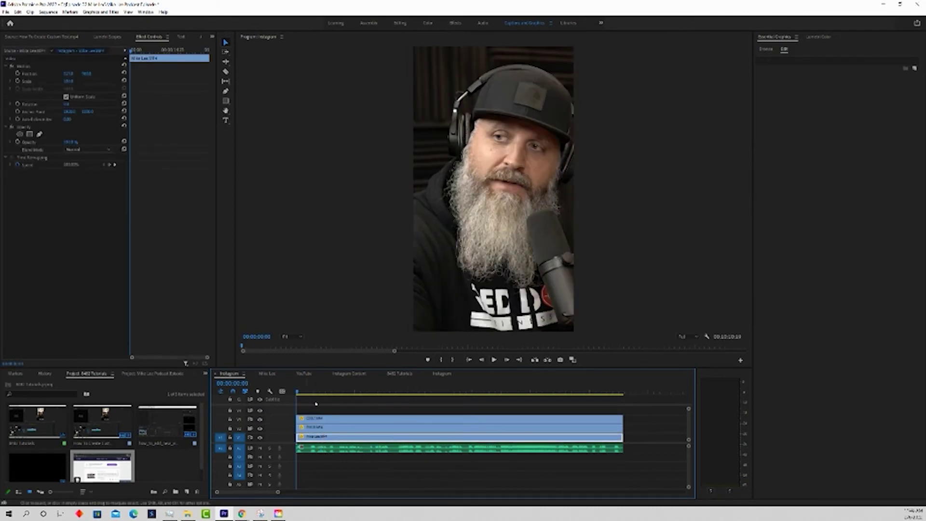
pyautogui.press('c')
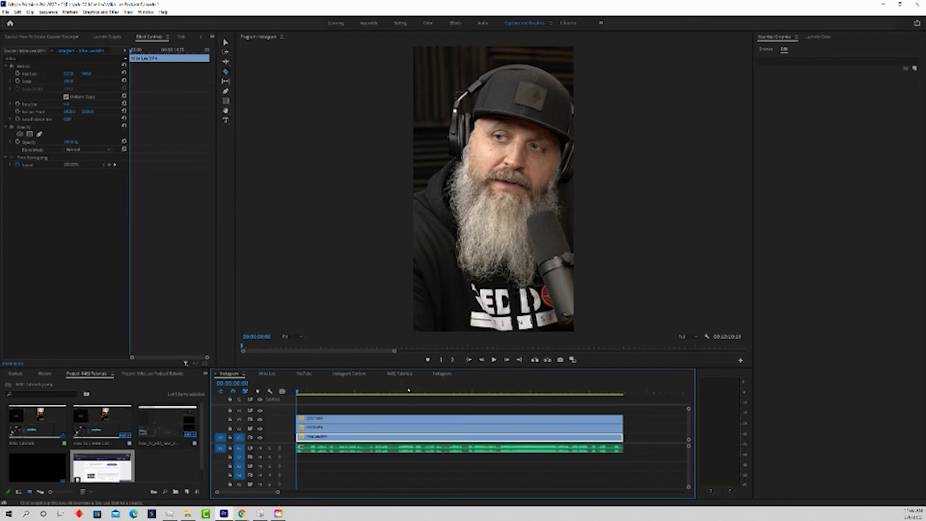
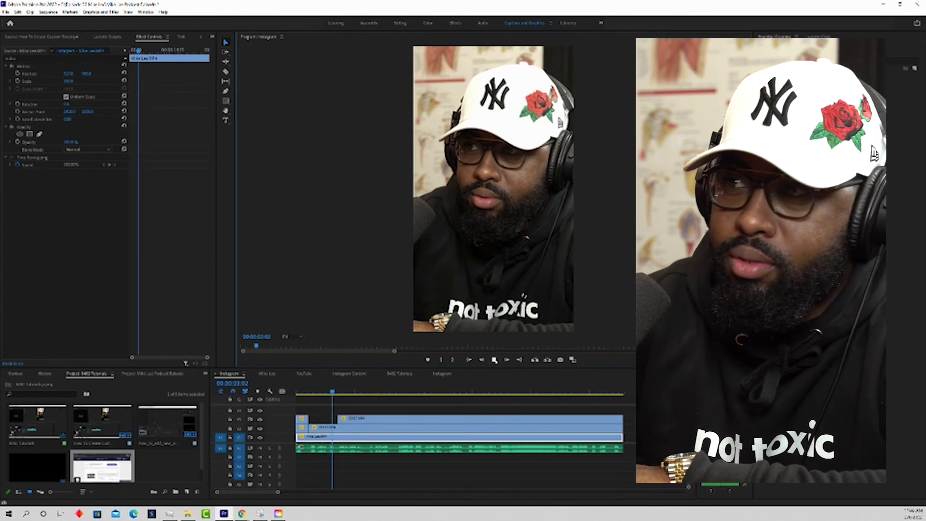
pyautogui.click(330, 396)
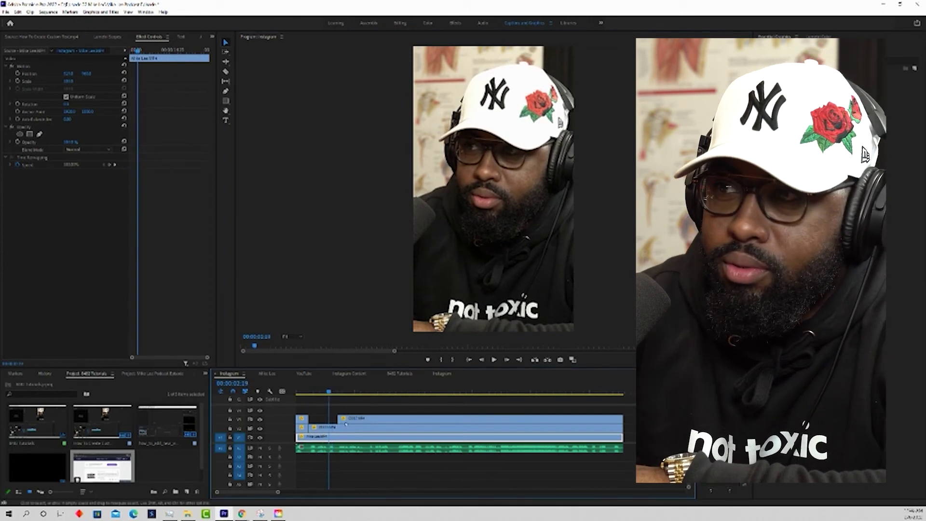
pyautogui.moveTo(338, 418); pyautogui.dragTo(330, 418)
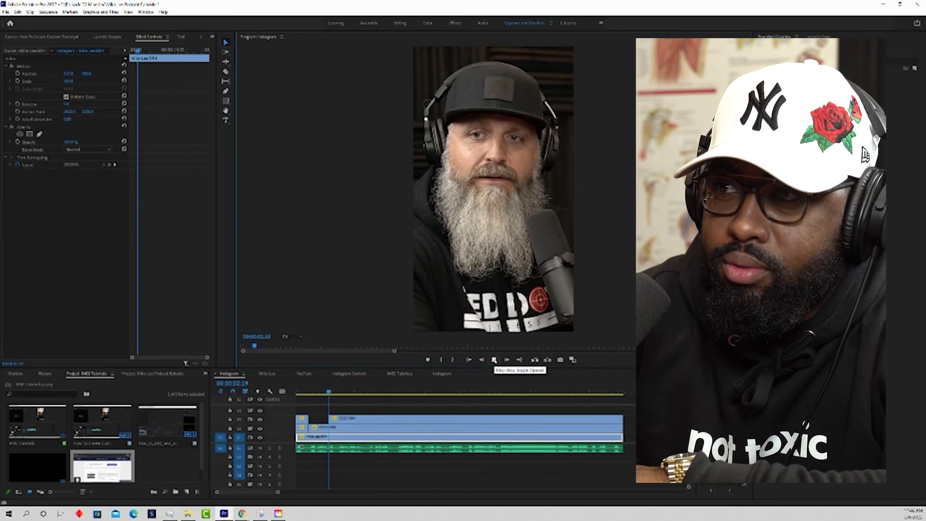
# Cut the top clip at 00:00:05:19, trim the following piece's start to reveal the white-capped speaker's shot, and play back the switch
pyautogui.click(494, 359)
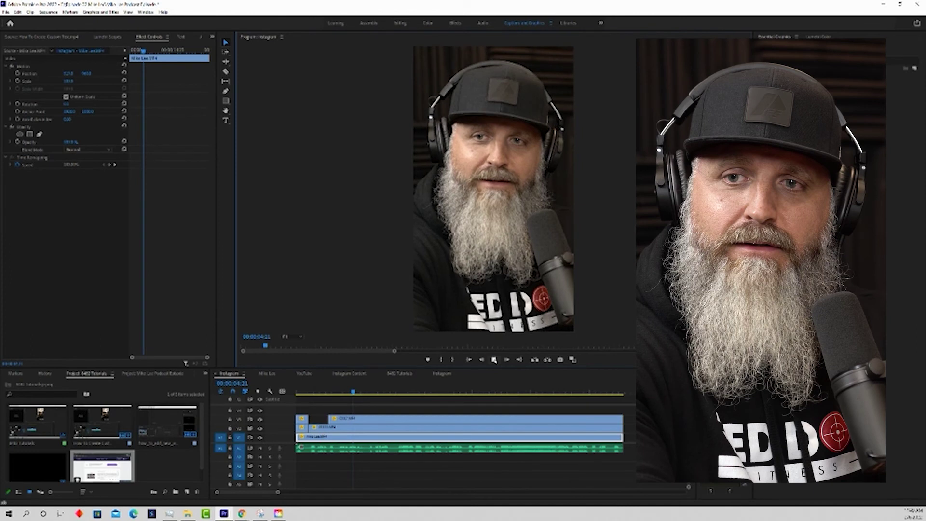
pyautogui.press('space')
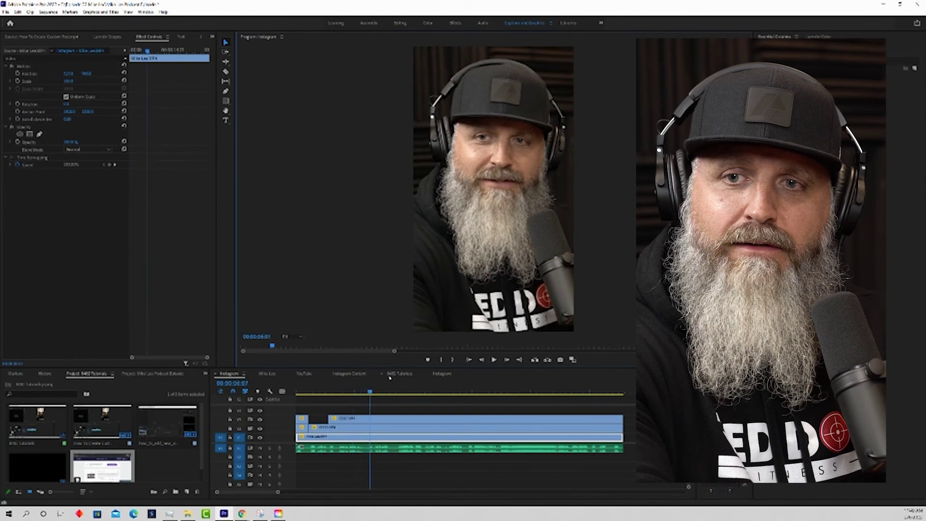
pyautogui.moveTo(370, 391); pyautogui.dragTo(367, 392)
pyautogui.press('c')
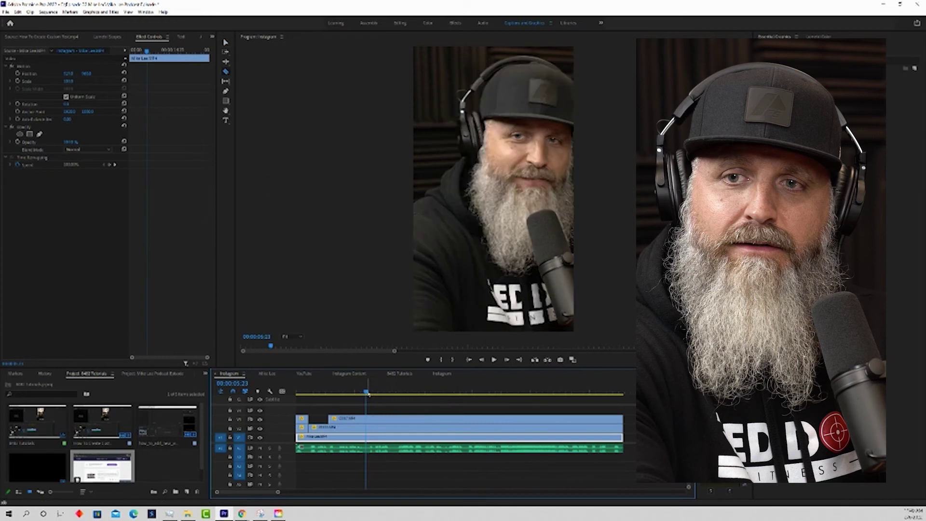
pyautogui.moveTo(365, 391); pyautogui.dragTo(363, 391)
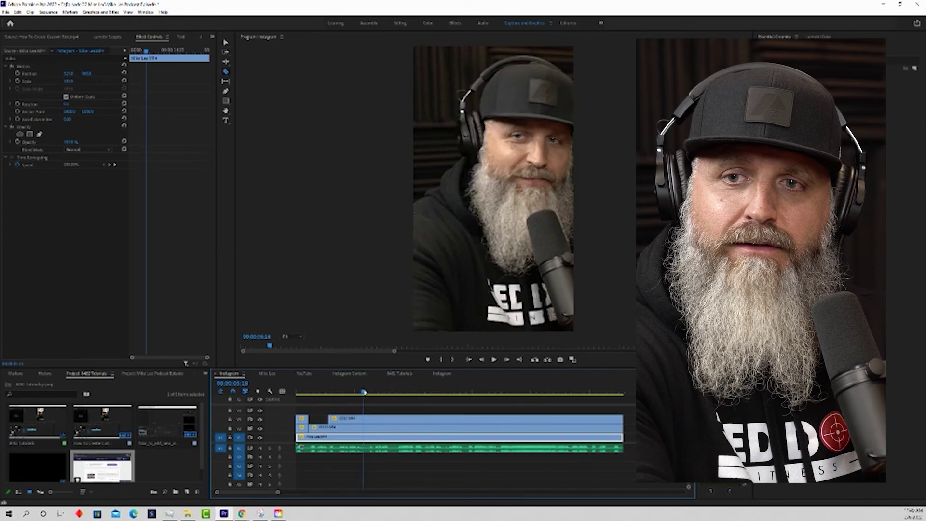
pyautogui.click(366, 418)
pyautogui.press('v')
pyautogui.moveTo(365, 419); pyautogui.dragTo(395, 417)
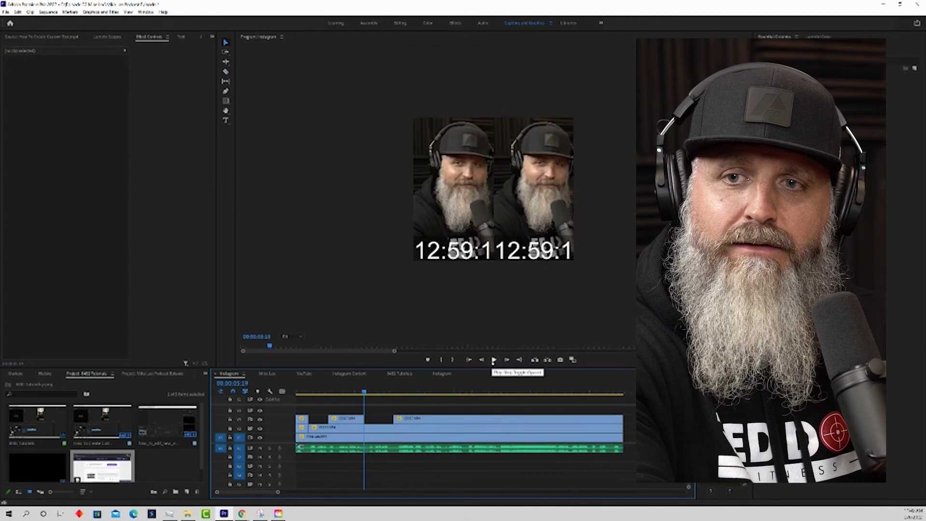
pyautogui.click(493, 360)
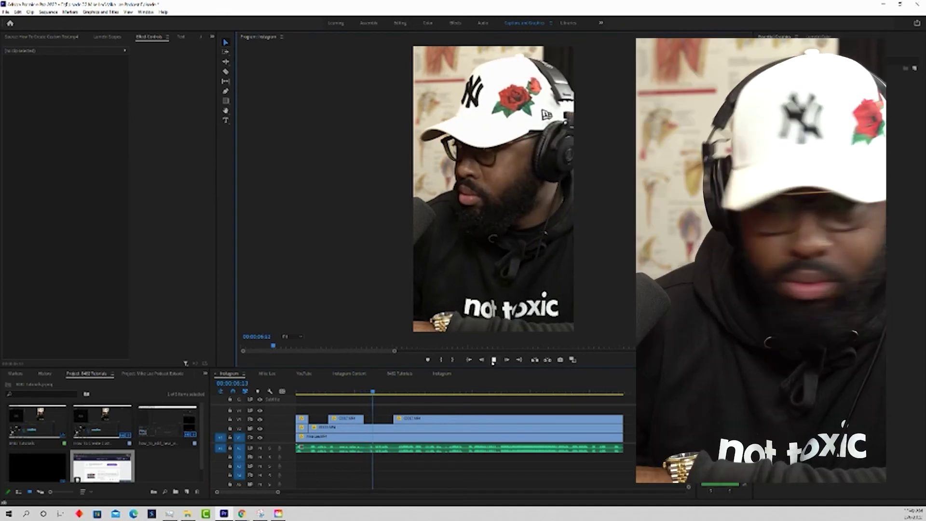
pyautogui.click(493, 361)
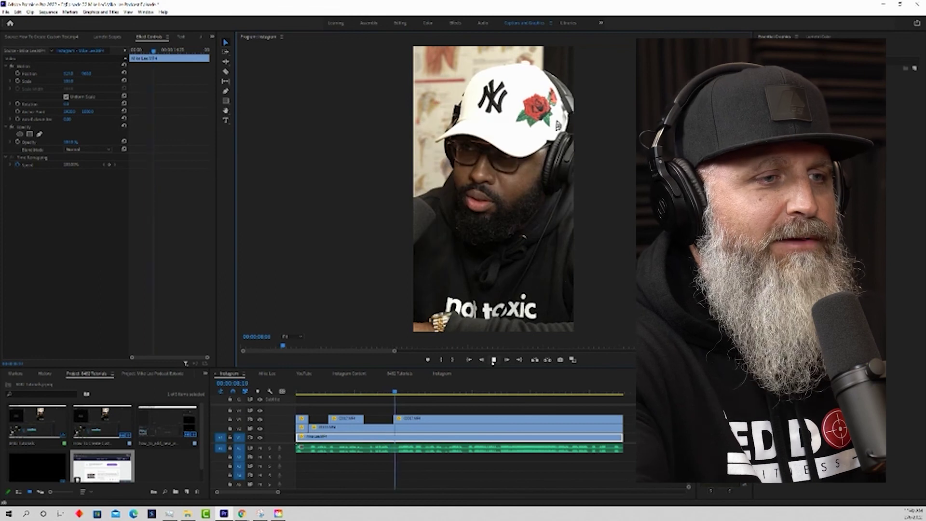
# Cut the top clip at 00:00:10:21 and trim the following piece's start to reveal the white-capped speaker's shot
pyautogui.click(493, 360)
pyautogui.press('c')
pyautogui.click(423, 420)
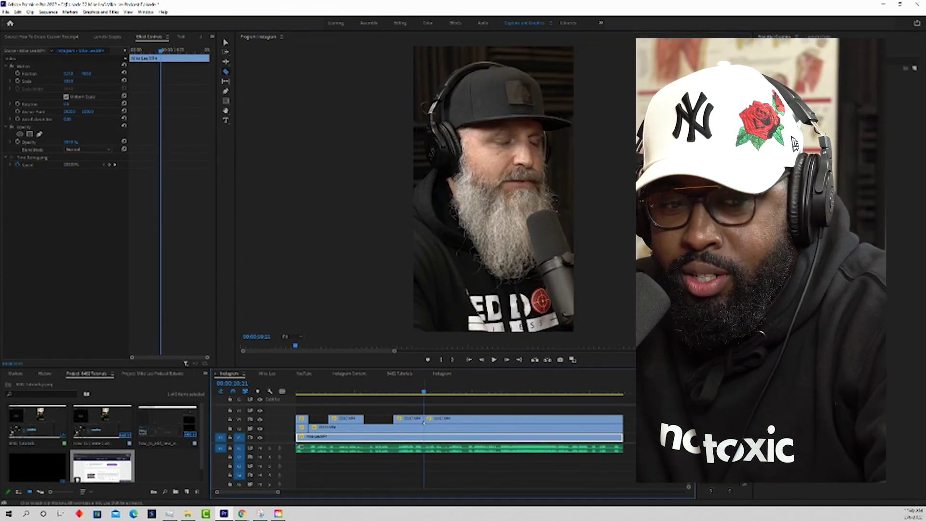
pyautogui.press('v')
pyautogui.moveTo(424, 420); pyautogui.dragTo(467, 419)
# Play on to 00:00:16:01, cut the top clip there, and trim the following piece's start to reveal the white-capped speaker
pyautogui.click(494, 360)
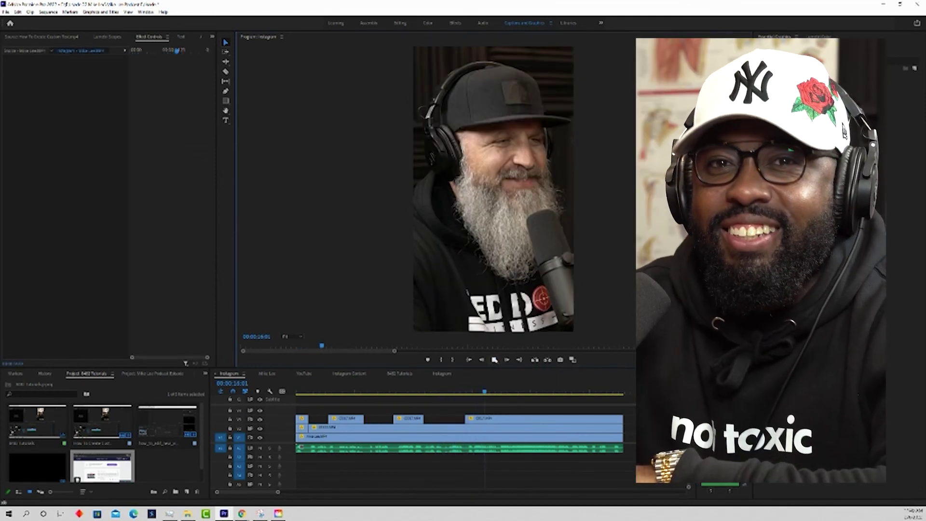
pyautogui.click(494, 360)
pyautogui.press('c')
pyautogui.click(486, 420)
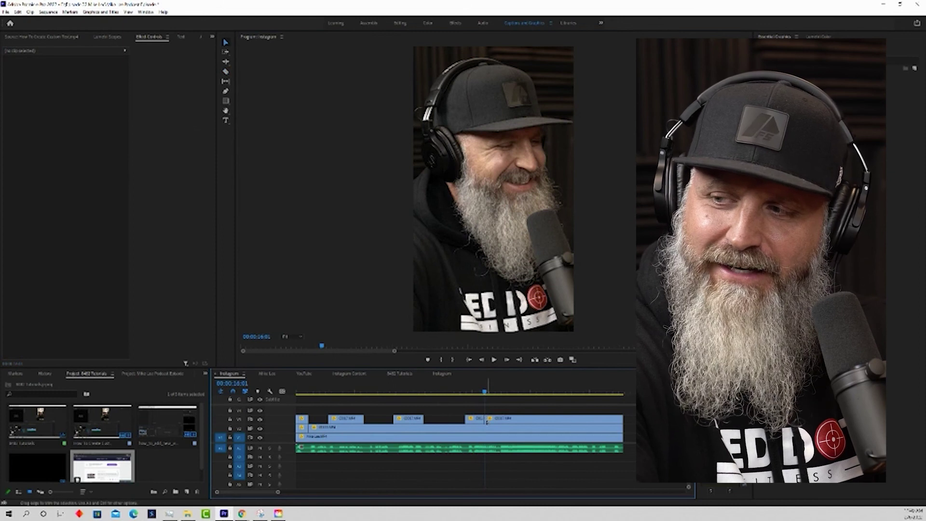
pyautogui.moveTo(488, 421); pyautogui.dragTo(507, 422)
# Review the switch, cut the top clip at 00:00:20:02, and trim the start of the piece after the cut
pyautogui.click(494, 360)
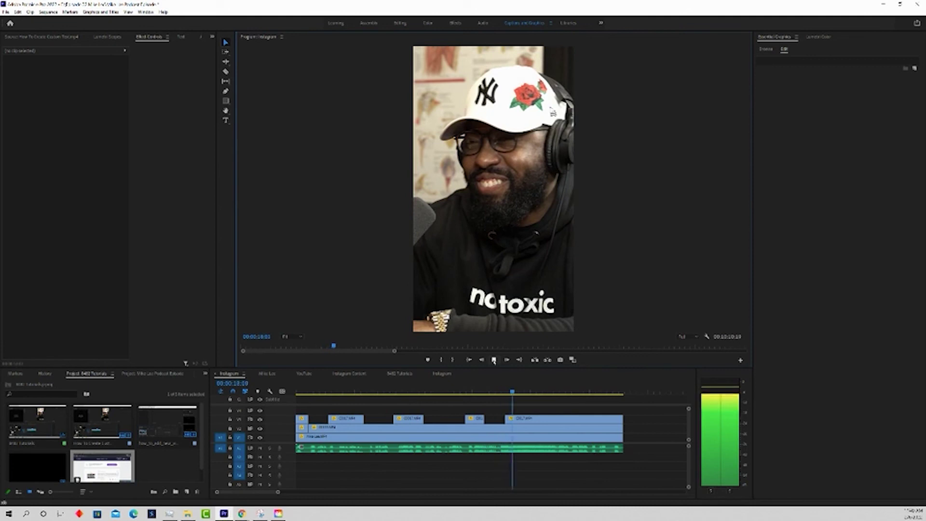
pyautogui.click(493, 360)
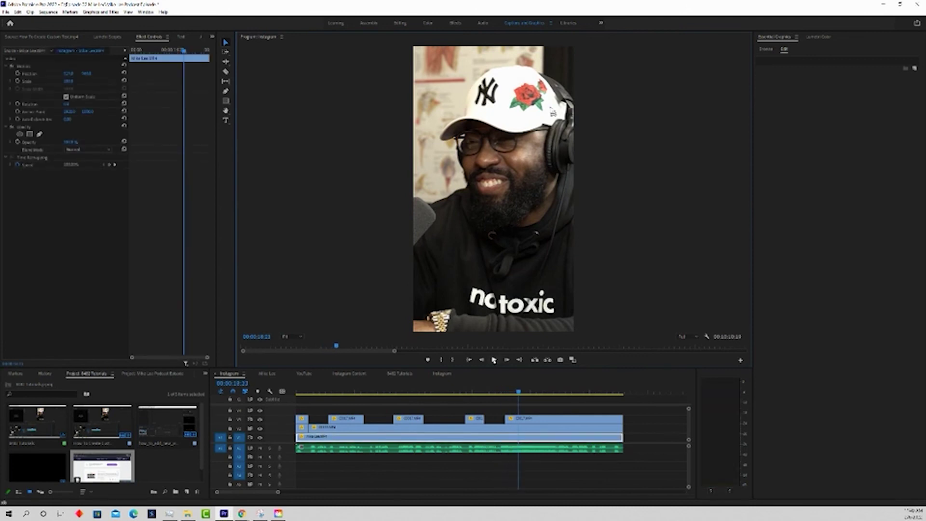
pyautogui.click(493, 360)
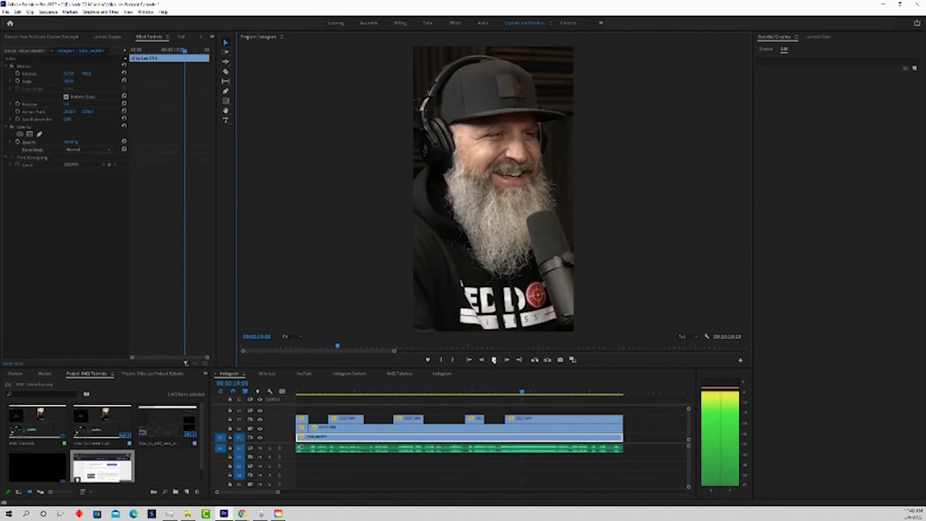
pyautogui.press('space')
pyautogui.press('c')
pyautogui.click(534, 418)
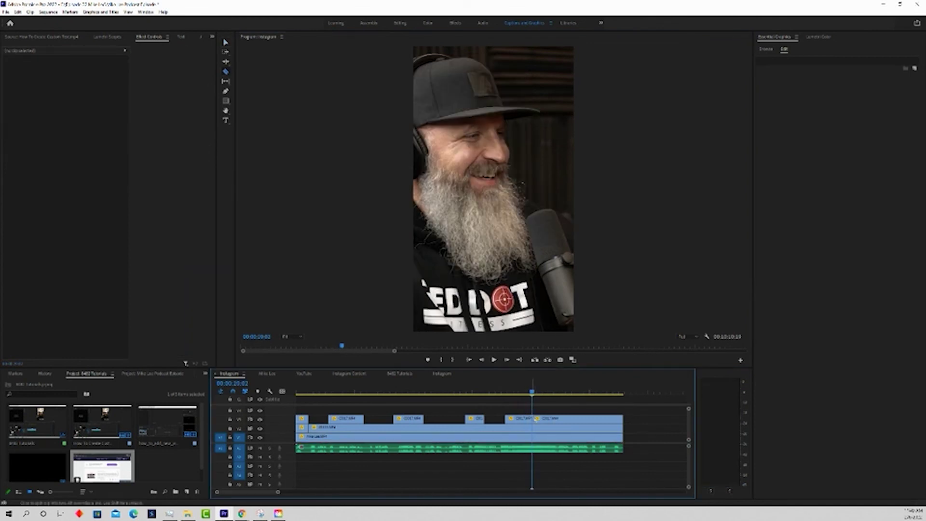
pyautogui.moveTo(534, 419); pyautogui.dragTo(557, 419)
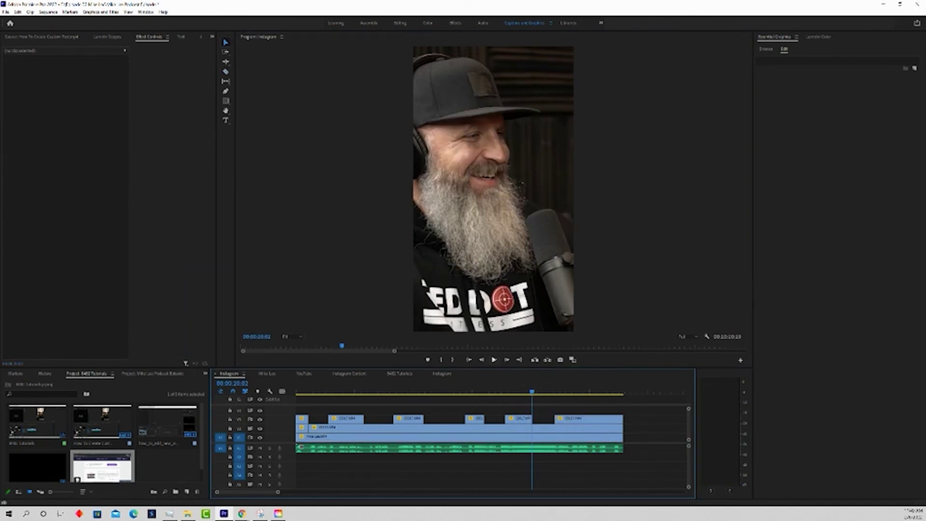
# Play back the white-capped speaker's reaction and extend the last top piece's start back to 00:00:21:10
pyautogui.click(494, 359)
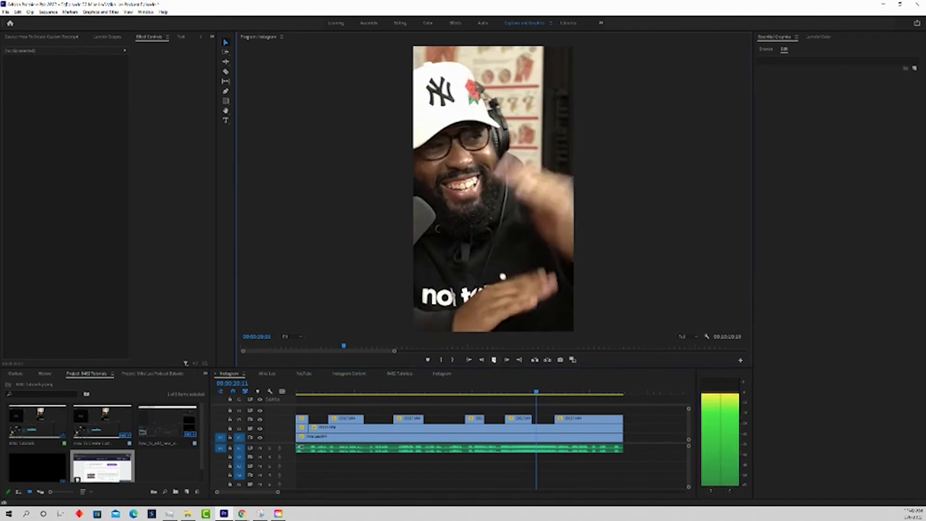
pyautogui.click(495, 360)
pyautogui.moveTo(556, 418); pyautogui.dragTo(544, 418)
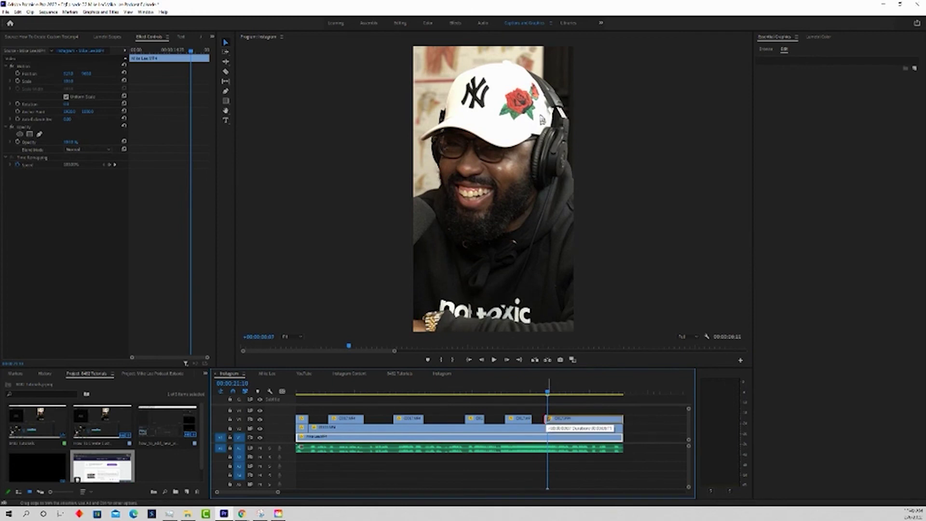
# Cut the top clip at 00:00:23:06 and trim the following piece's start to about 00:00:25:00
pyautogui.click(494, 360)
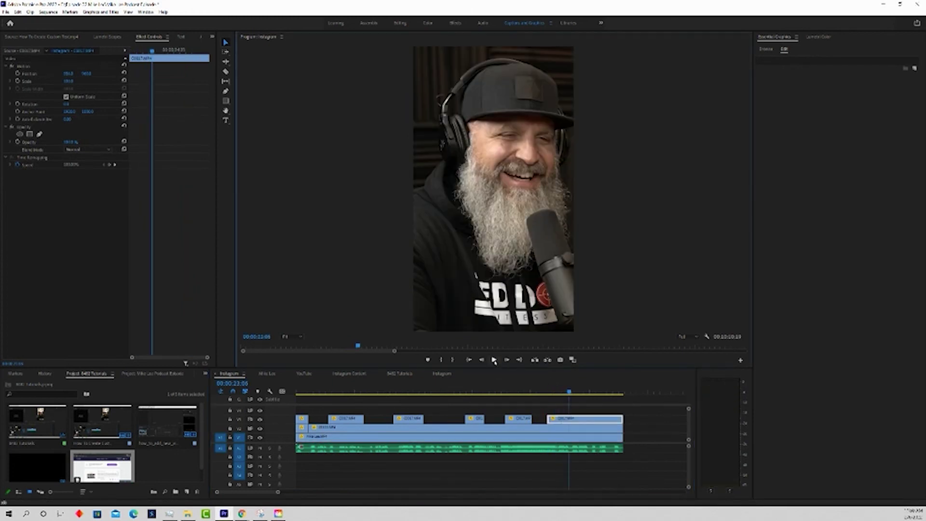
pyautogui.press('c')
pyautogui.click(569, 419)
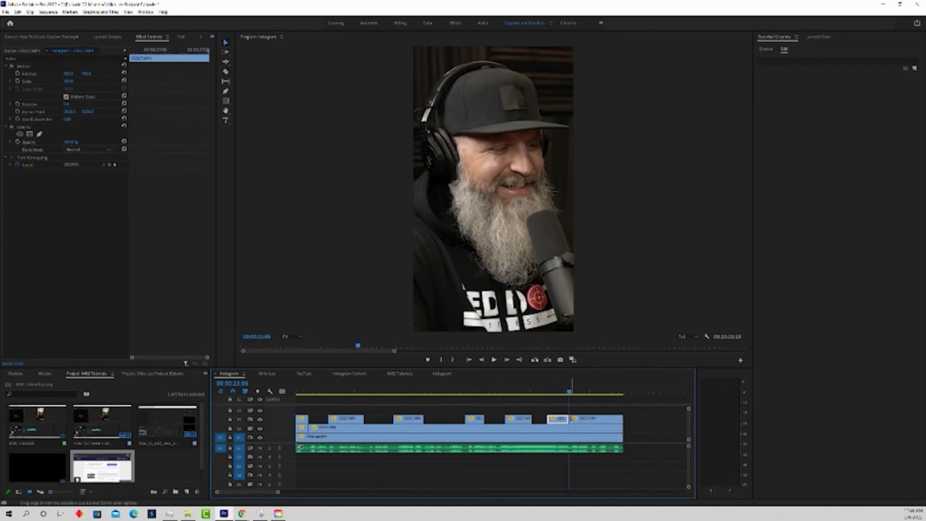
pyautogui.moveTo(571, 418); pyautogui.dragTo(590, 418)
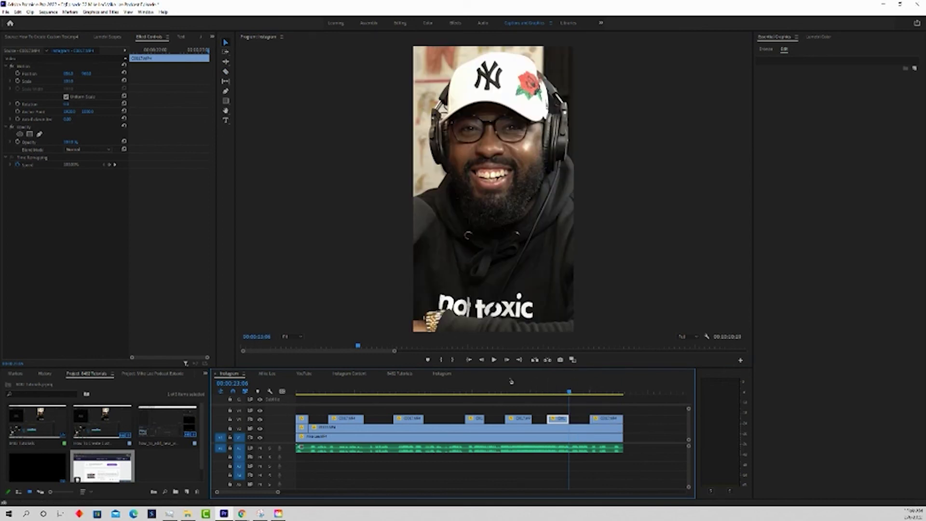
# Play through the last speaker switch and trim the end of the final top piece to 00:00:26:19
pyautogui.click(495, 361)
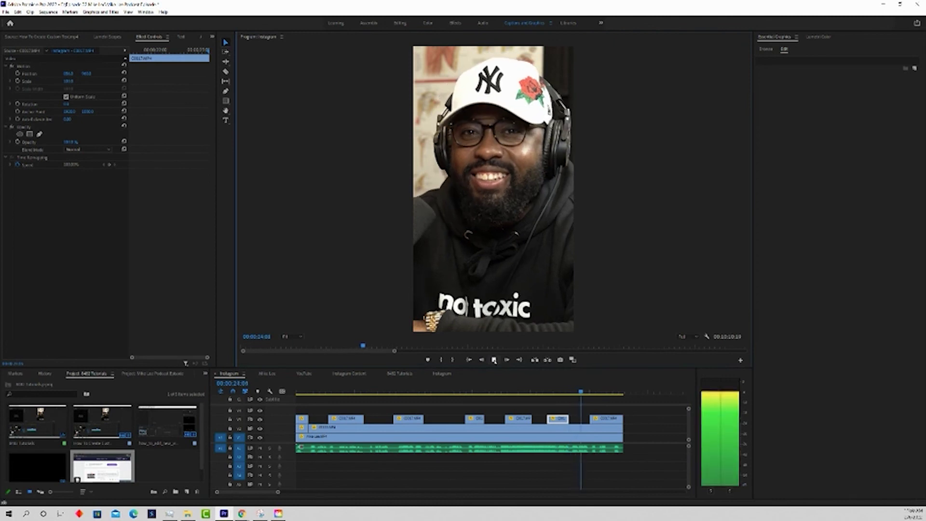
pyautogui.click(495, 361)
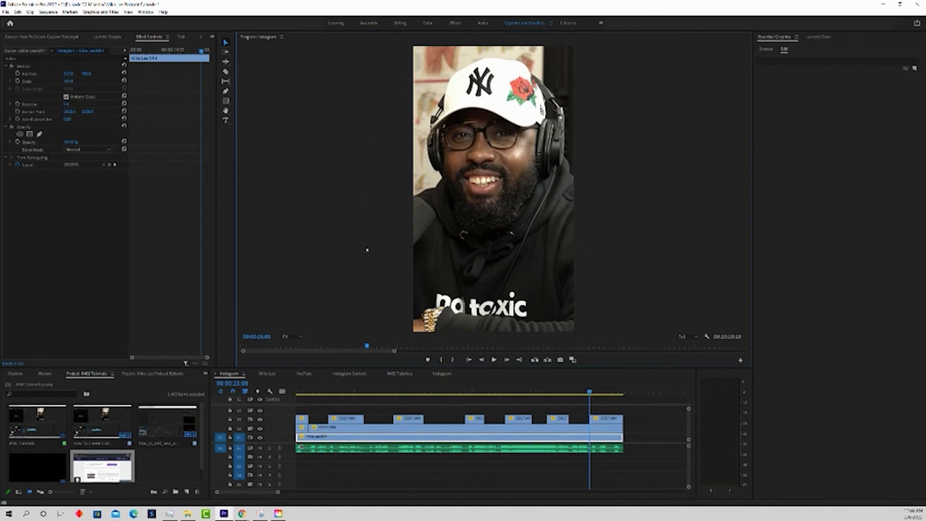
pyautogui.click(495, 361)
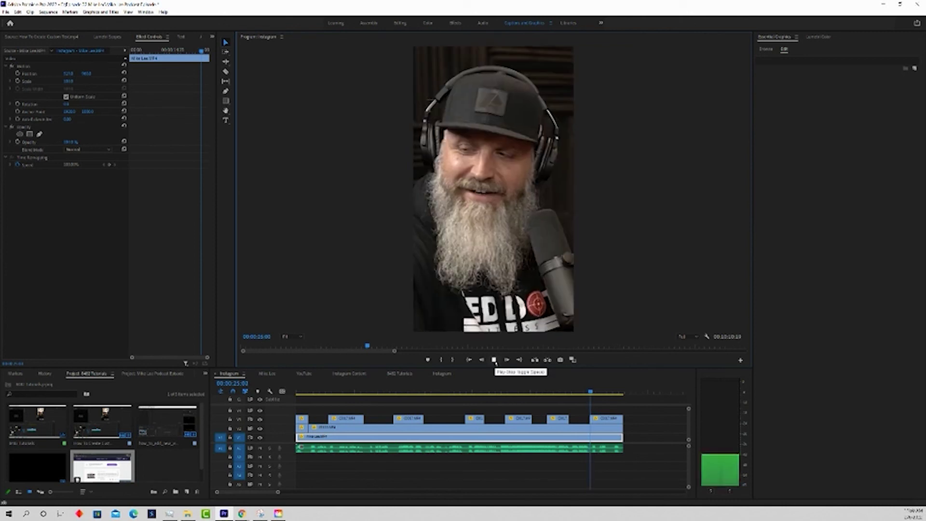
pyautogui.click(494, 361)
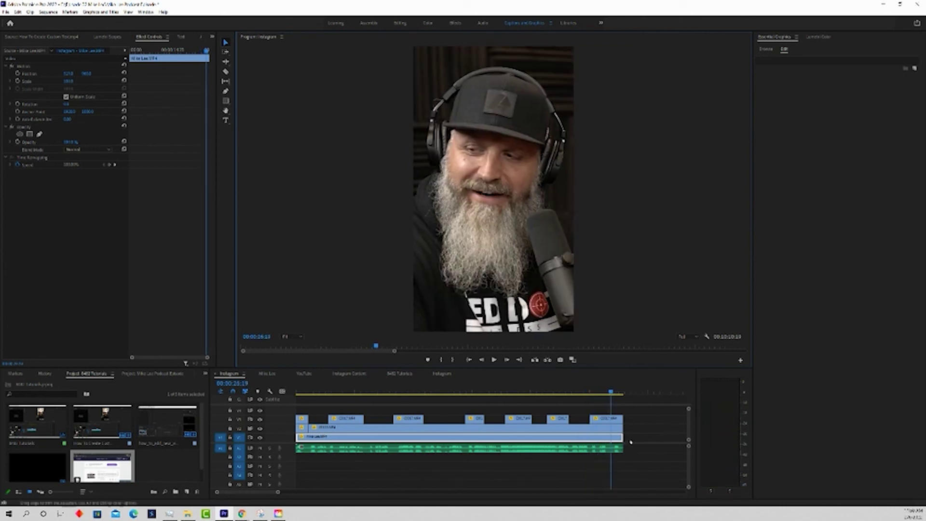
pyautogui.moveTo(622, 420); pyautogui.dragTo(611, 420)
pyautogui.click(628, 415)
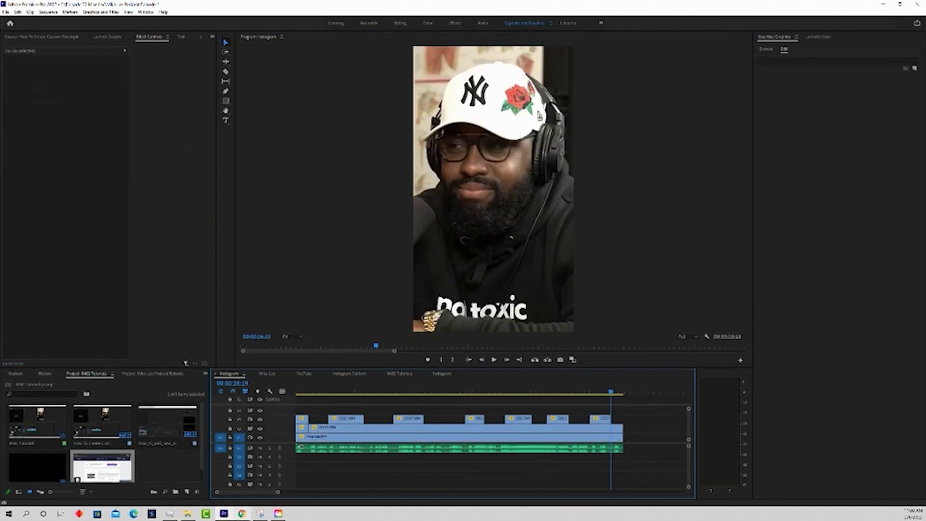
pyautogui.moveTo(242, 514)
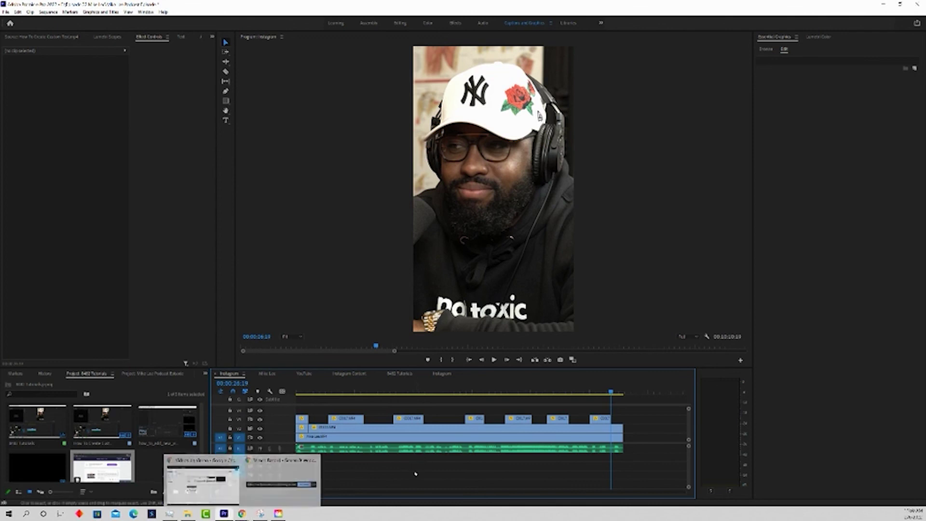